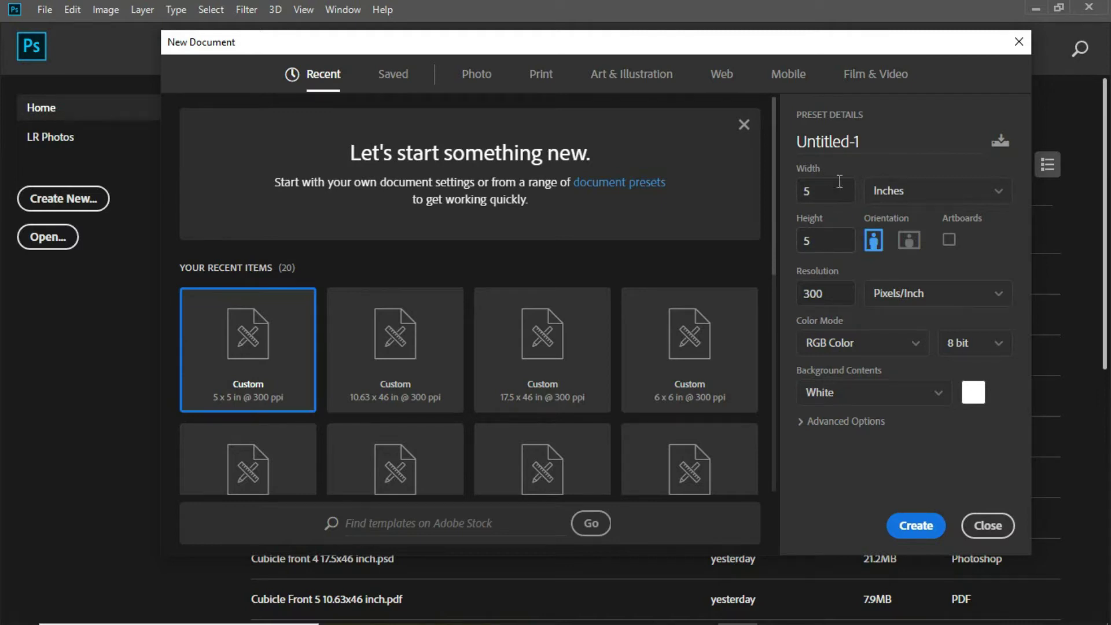
Step: Name the new 5 × 5 inch document 'stamp effect', create it, and zoom to 50%
click(862, 141)
drag(782, 155, 769, 155)
text(s)
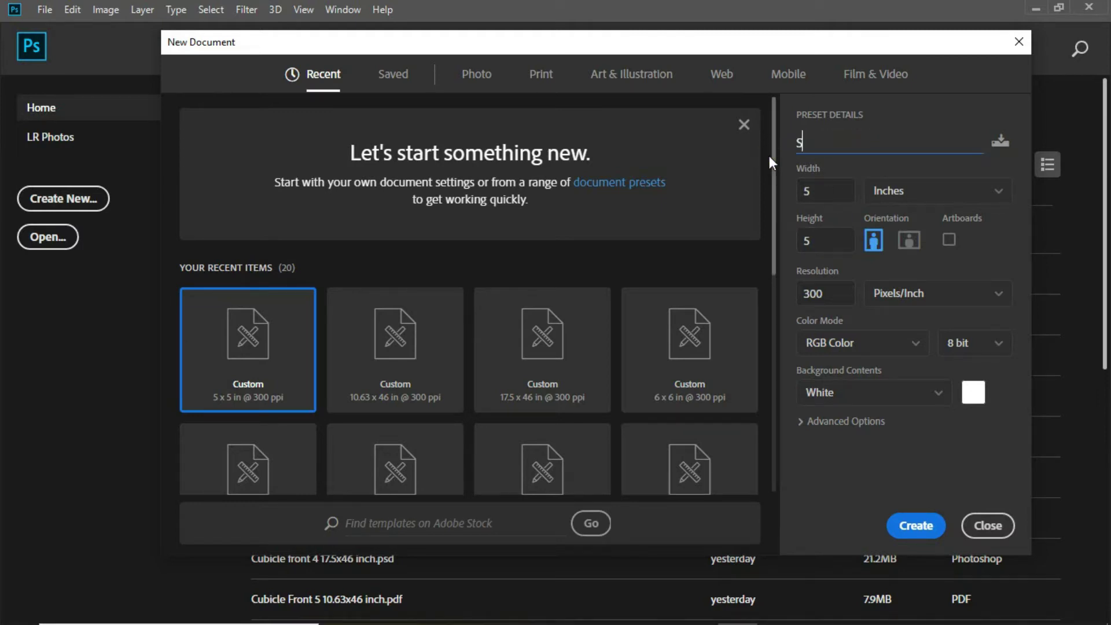
text(tamp effect)
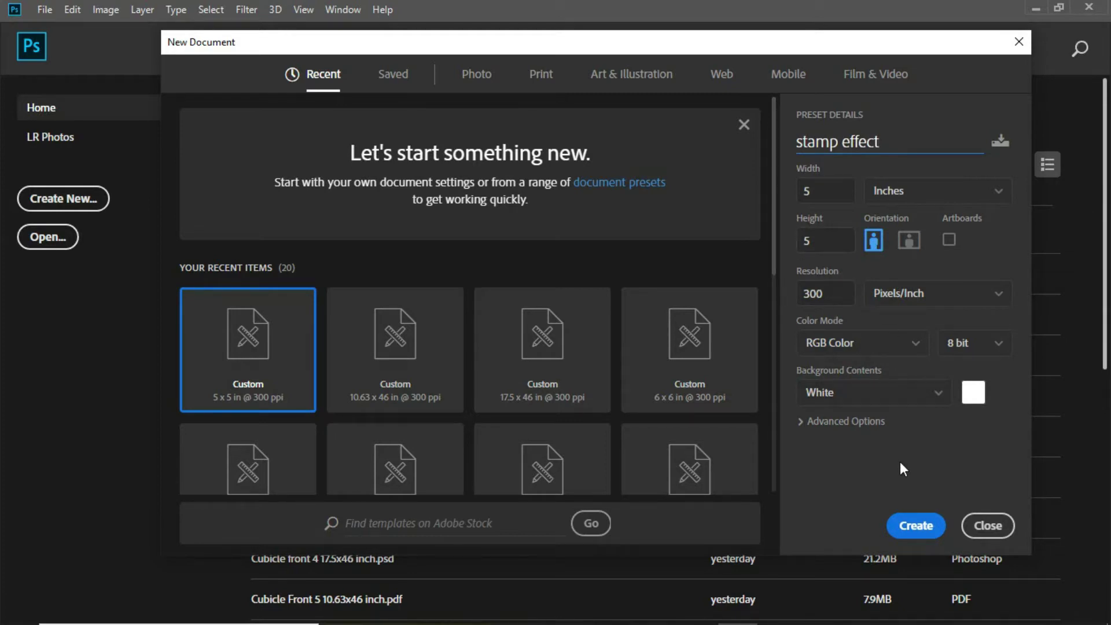
click(916, 525)
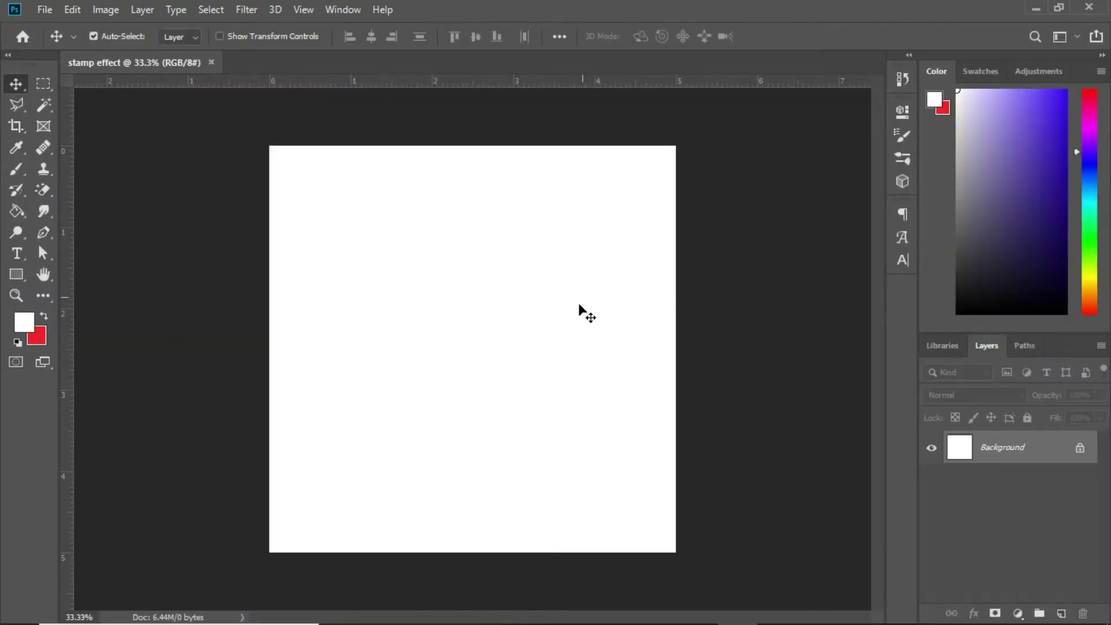
key(ctrl+plus)
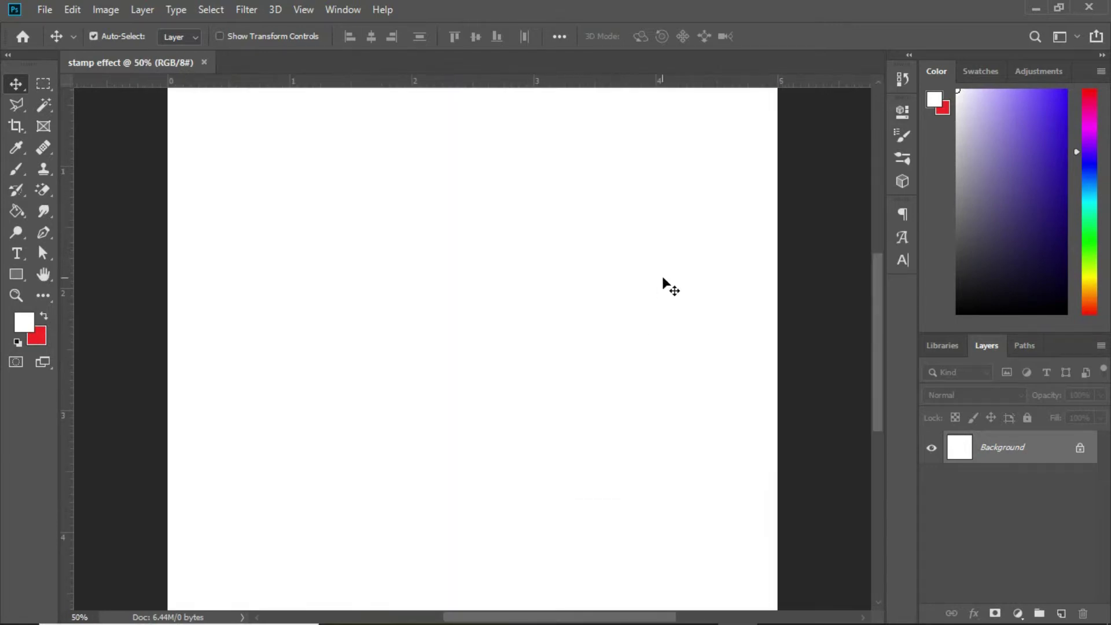
drag(876, 332, 861, 460)
Step: Place the Blaben logo PNG on the canvas, scaled to about 34% and nudged slightly lower
click(418, 607)
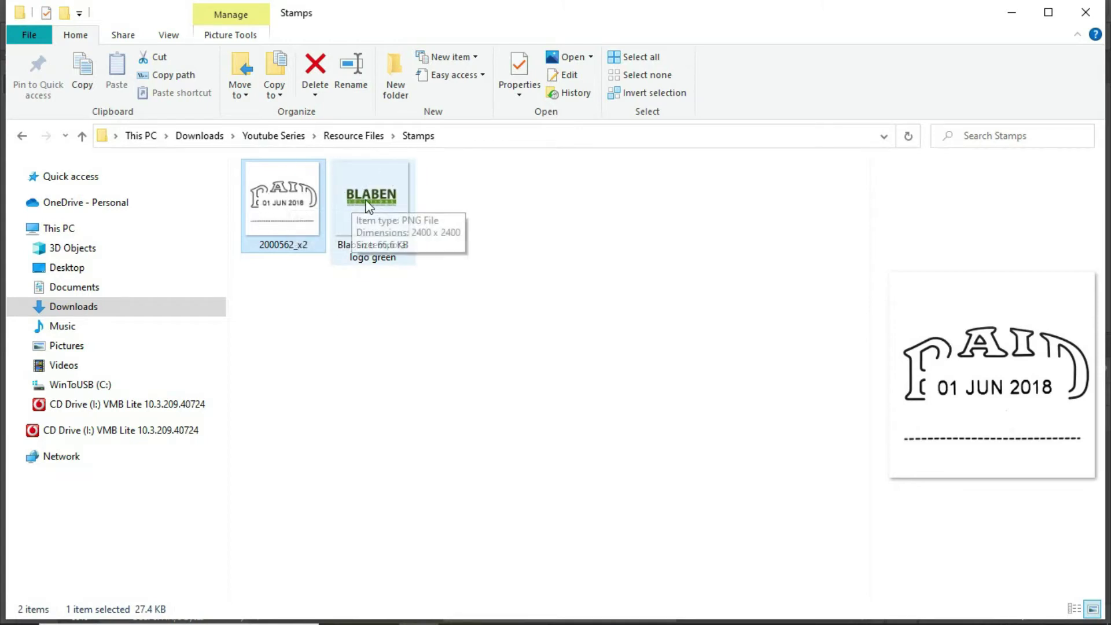
drag(366, 194, 818, 179)
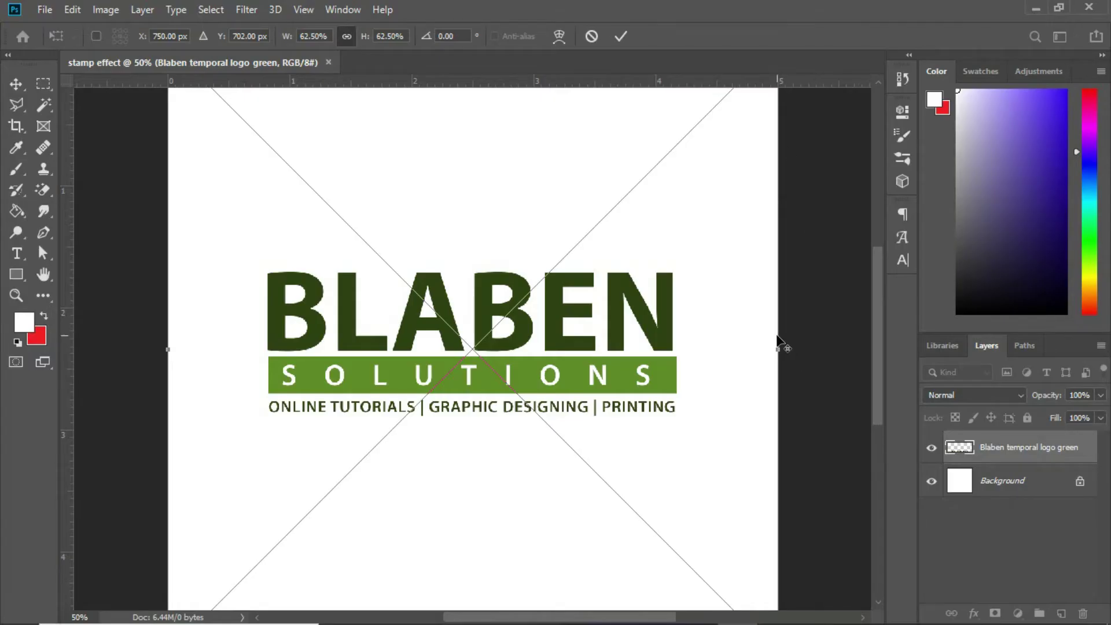
drag(778, 349, 641, 439)
drag(566, 247, 564, 259)
key(Return)
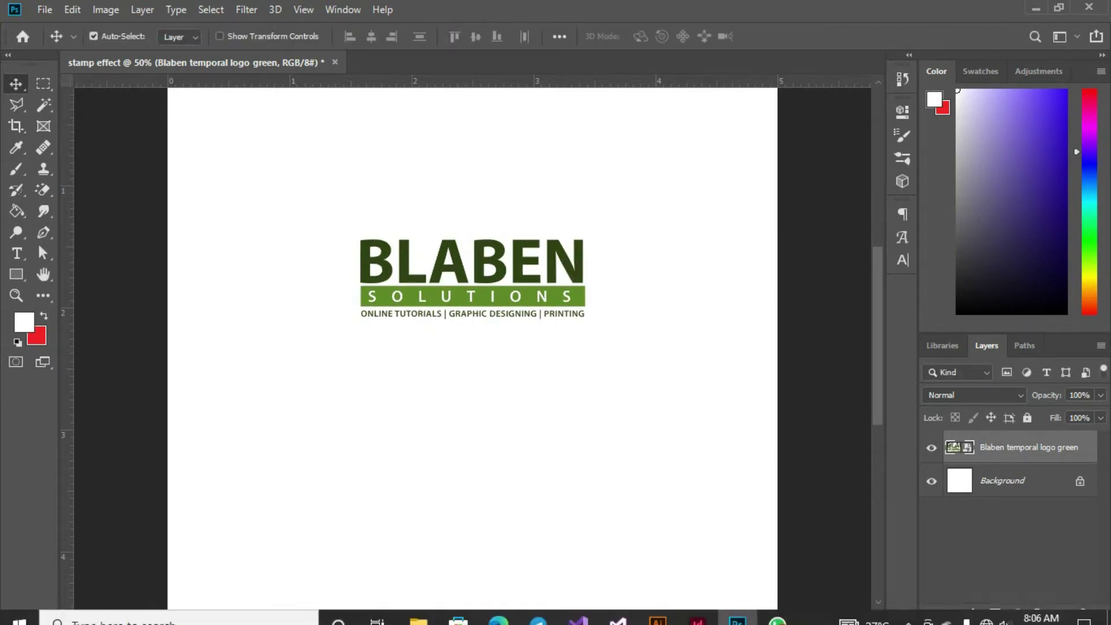
mouse_move(431, 620)
click(401, 575)
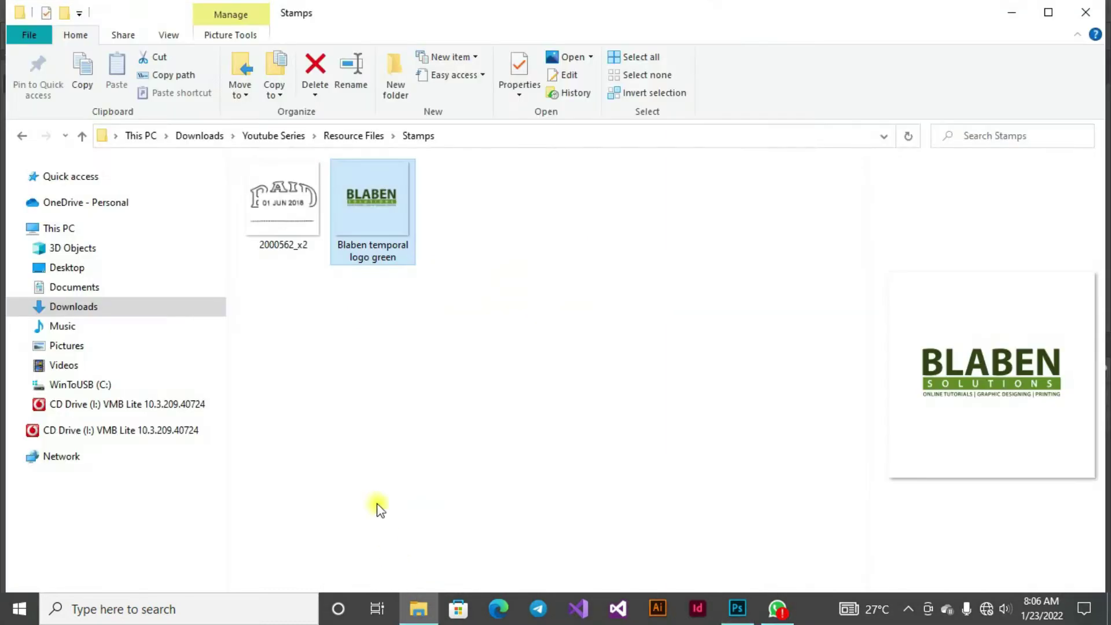
Step: Drag the 2000562_x2 PAID stamp image into Photoshop to open it as a new document
click(298, 248)
drag(521, 491, 1005, 551)
drag(1022, 494, 1024, 511)
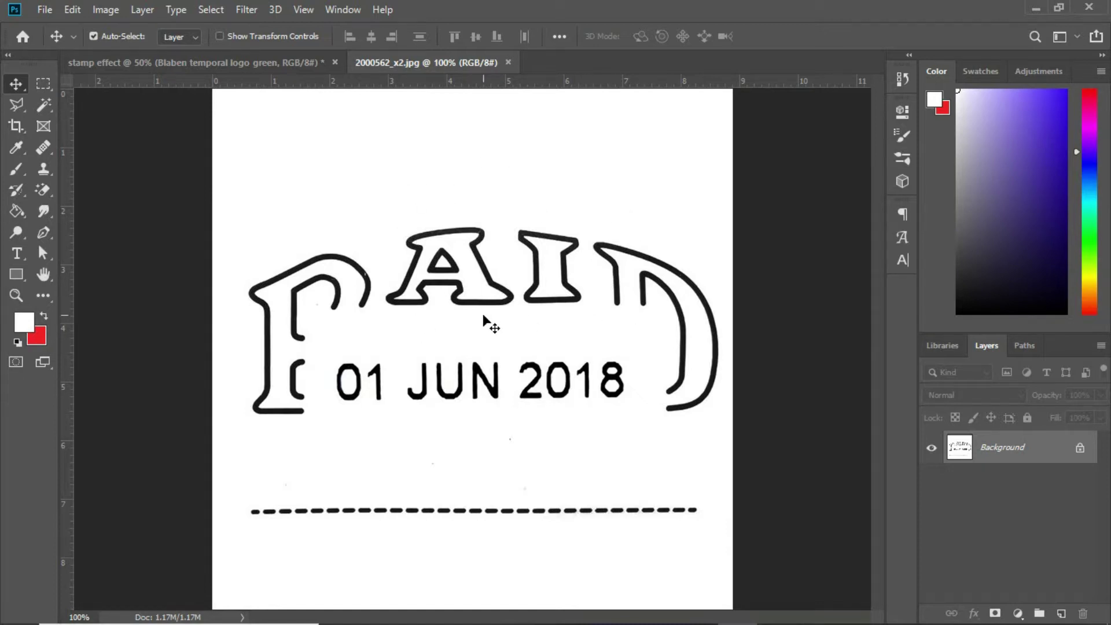
Step: Select the stamp's white areas with the Magic Wand, cancel the Fill dialog, and deselect
click(47, 102)
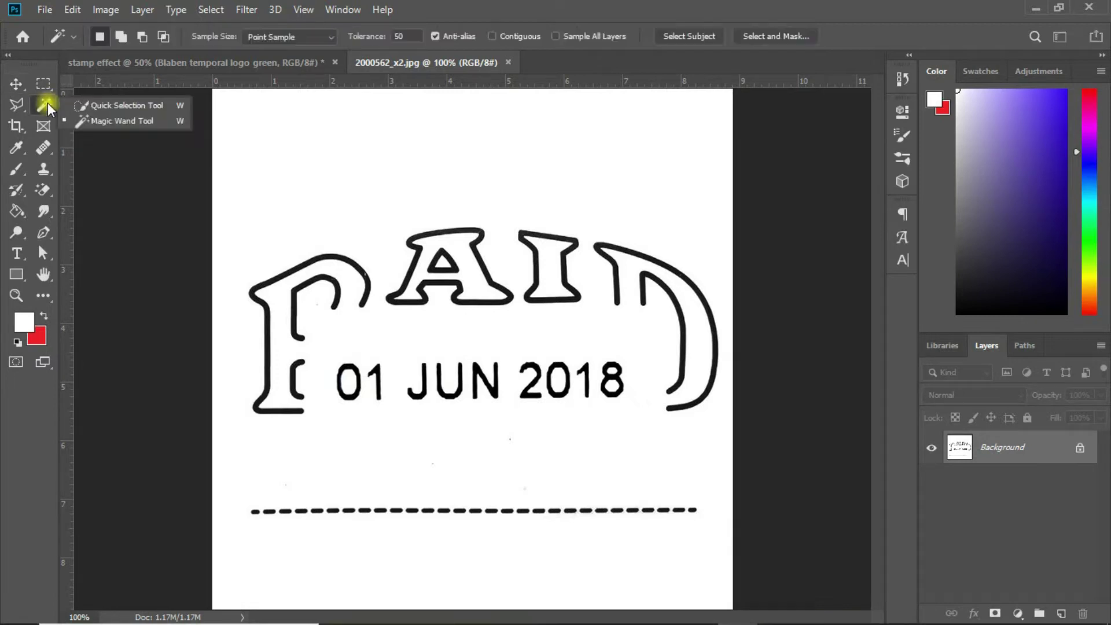
click(112, 115)
click(402, 182)
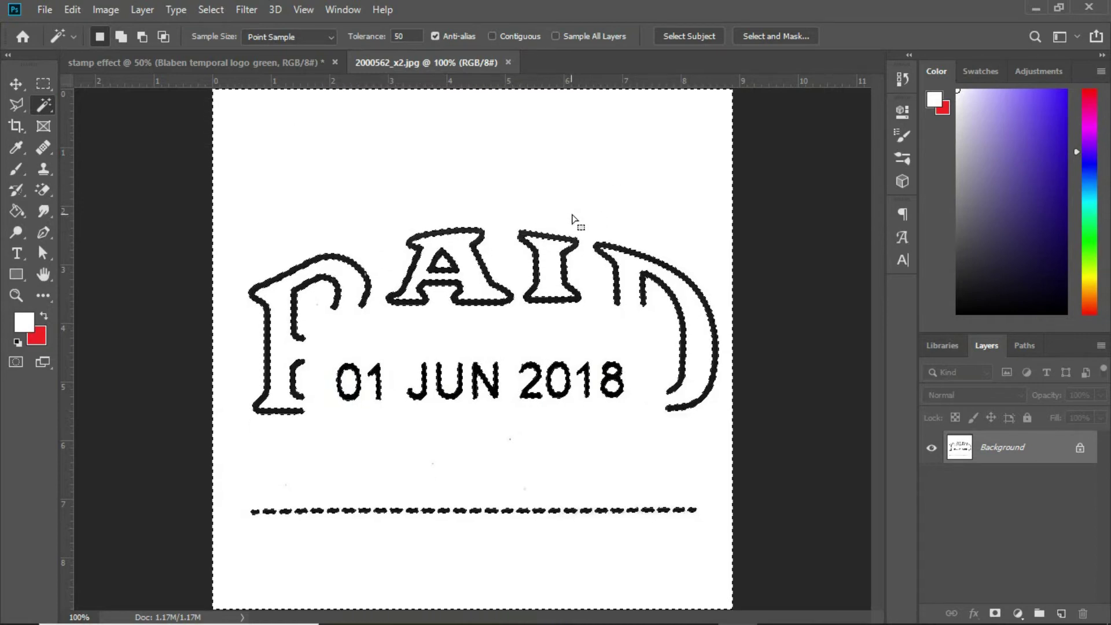
key(i)
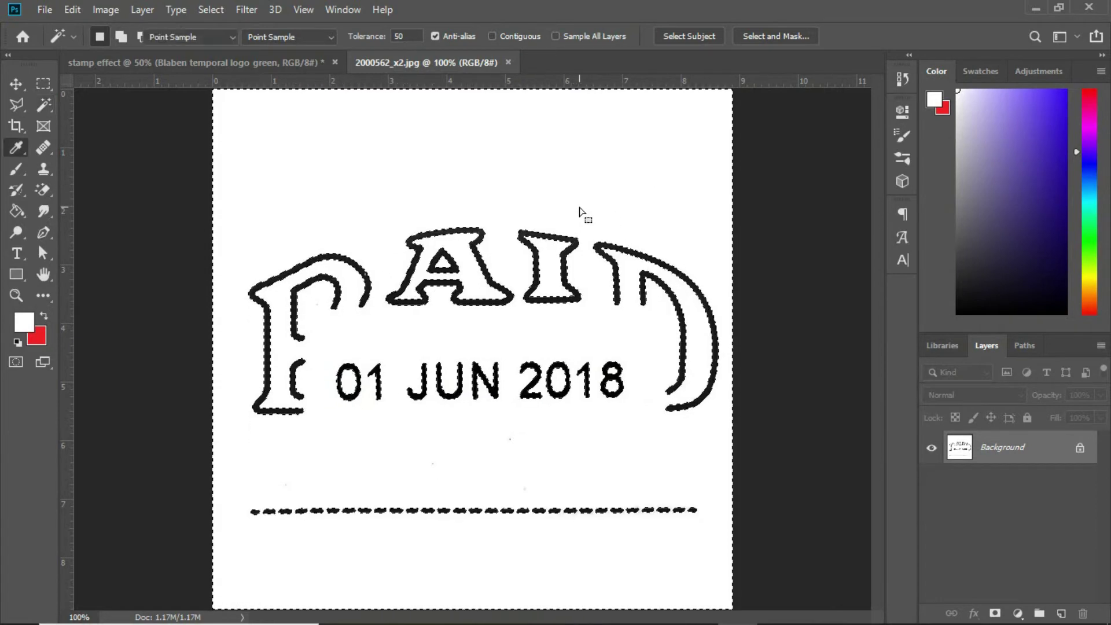
key(shift+F5)
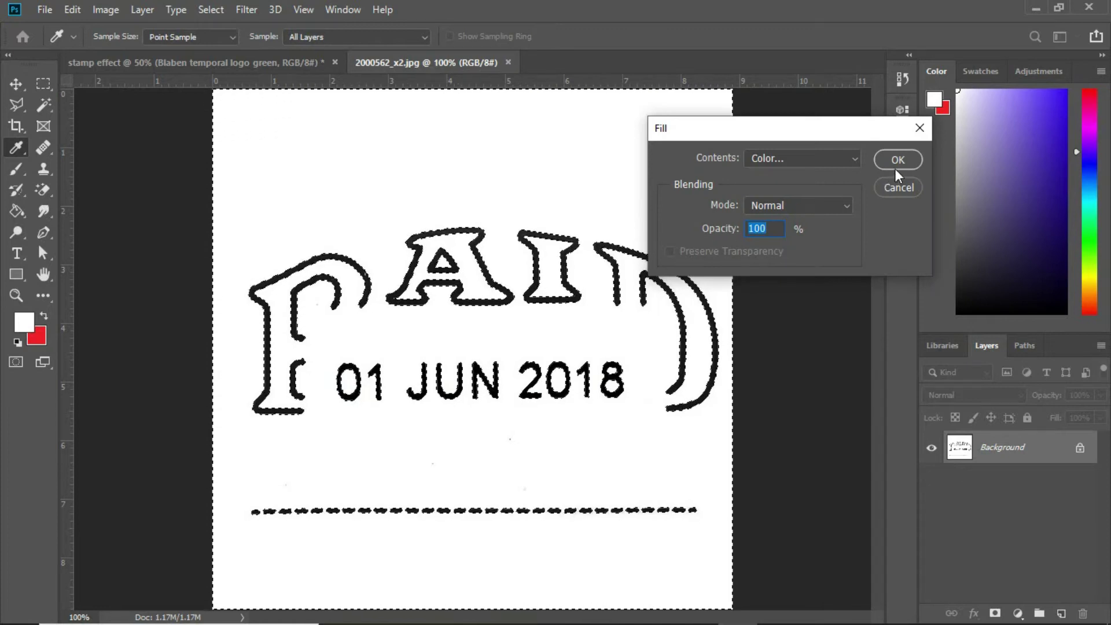
click(894, 187)
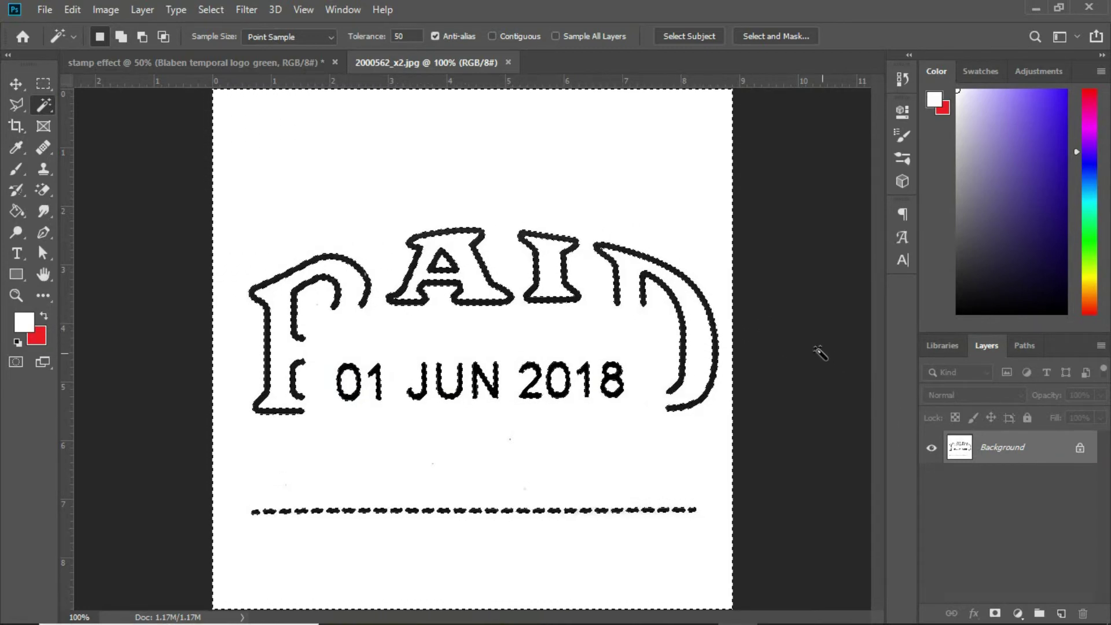
click(16, 84)
key(ctrl+d)
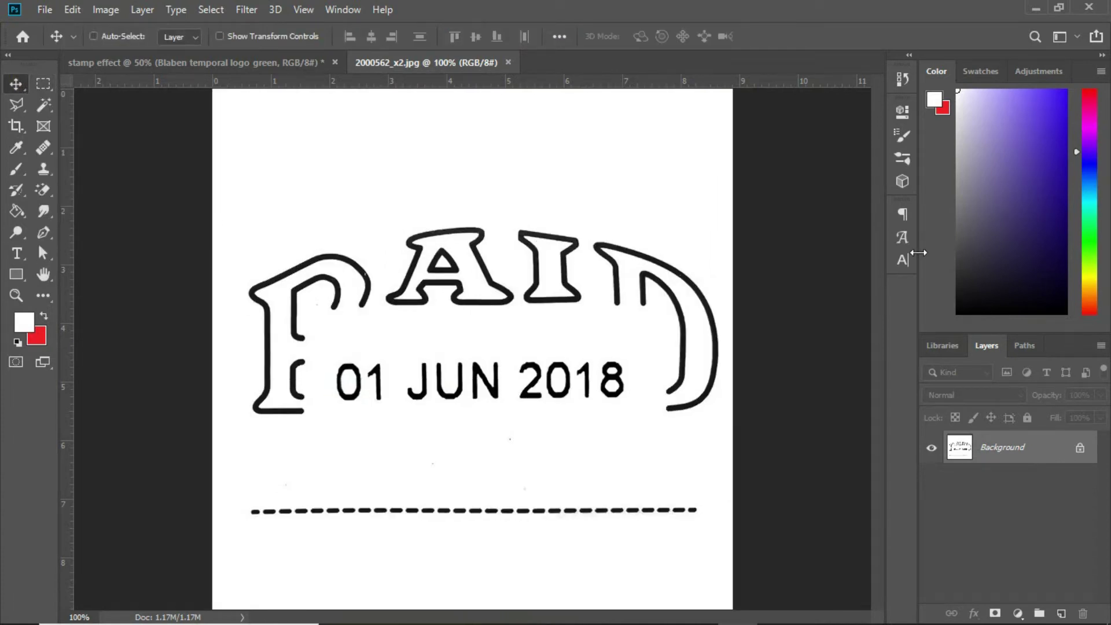
Step: Duplicate the Background as Layer 1 and delete Layer 1's white background
key(ctrl+j)
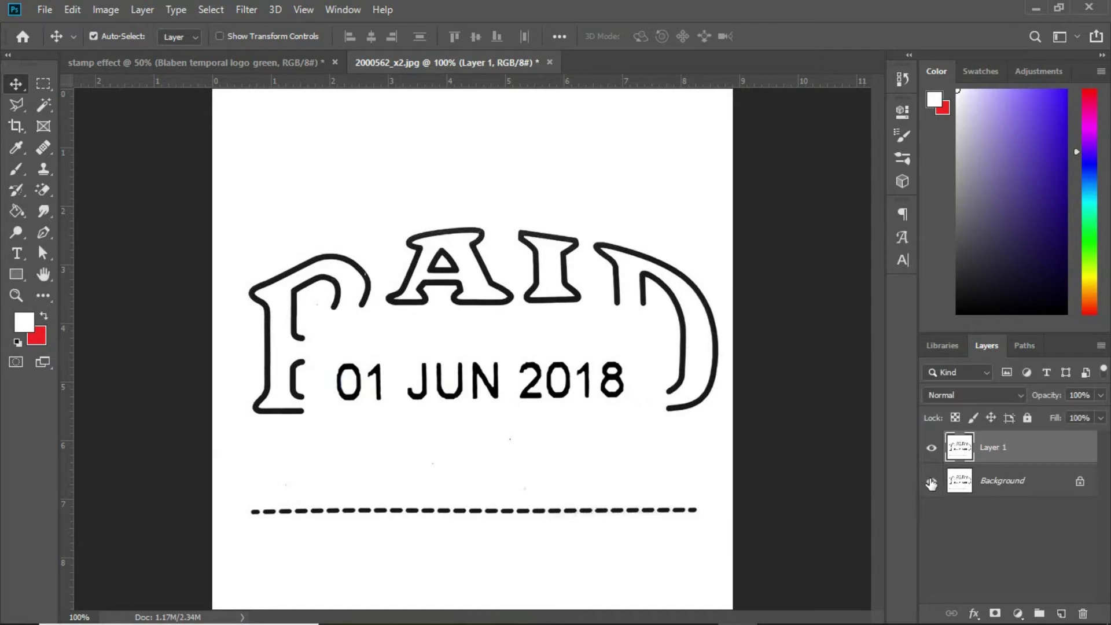
click(42, 108)
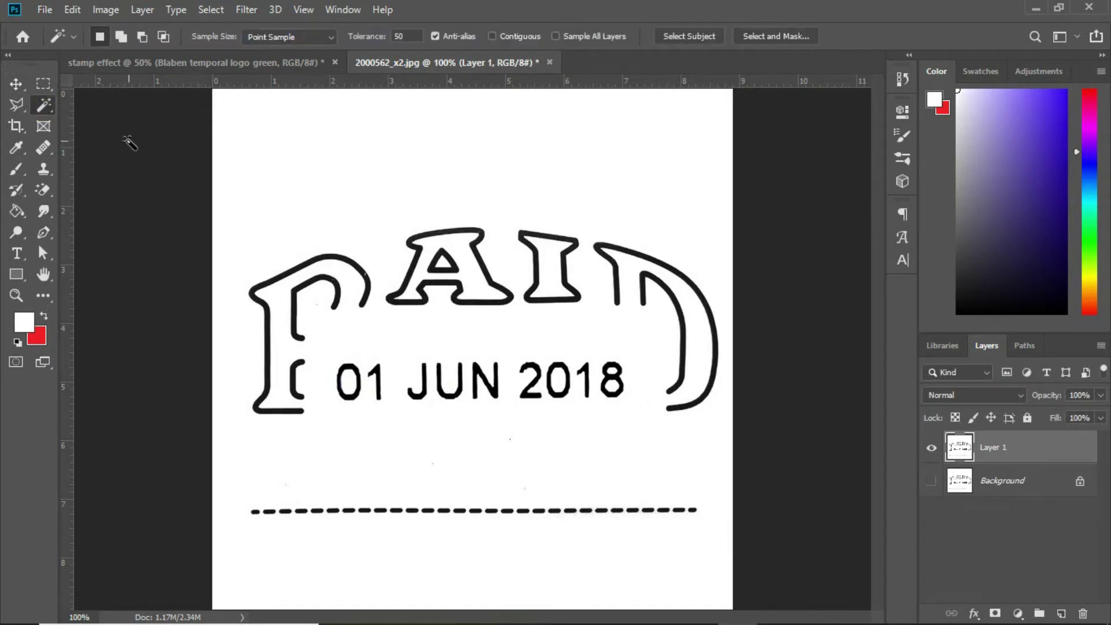
click(354, 153)
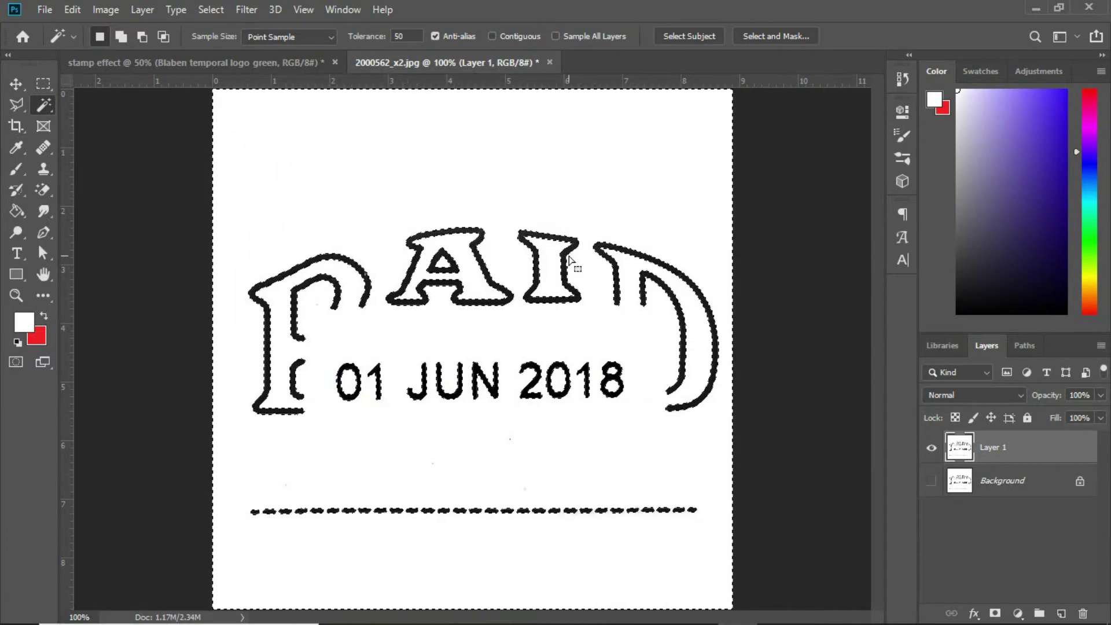
key(Delete)
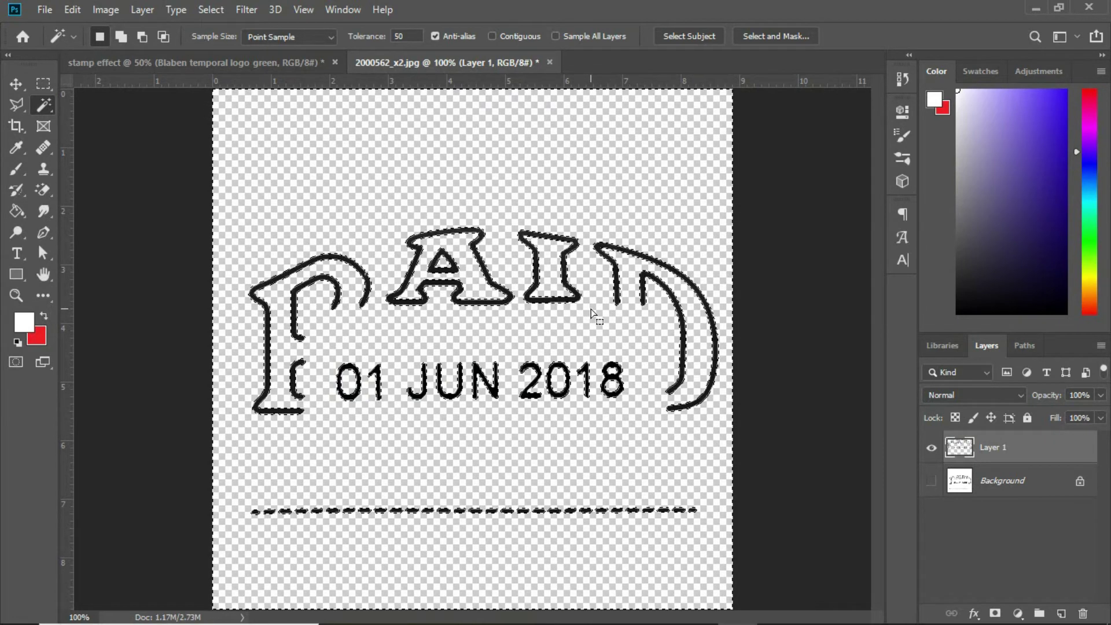
key(ctrl+d)
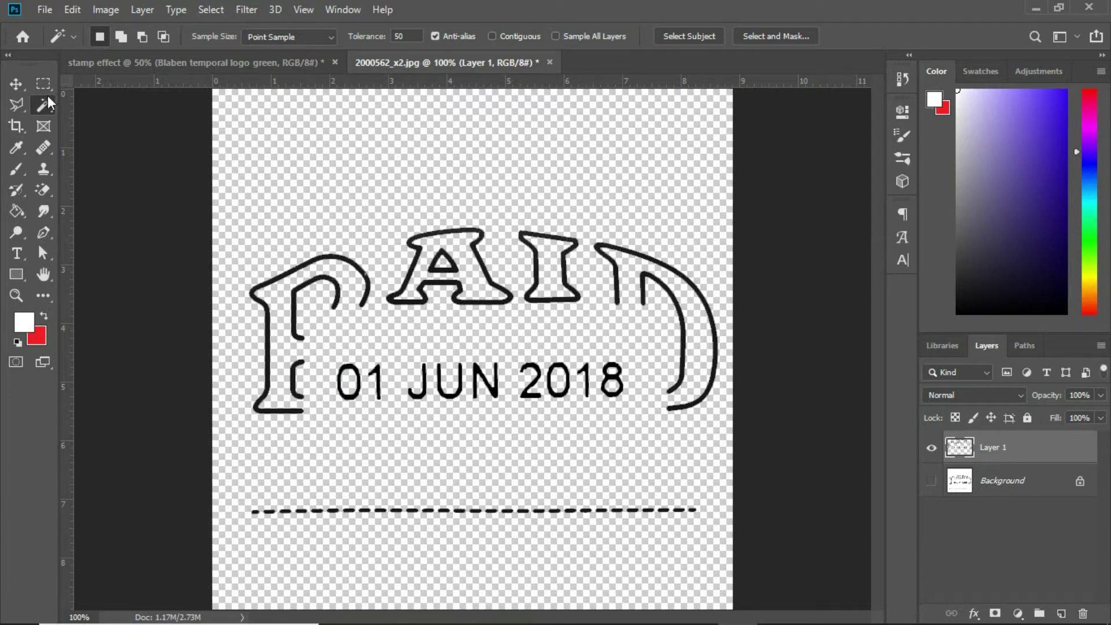
click(16, 84)
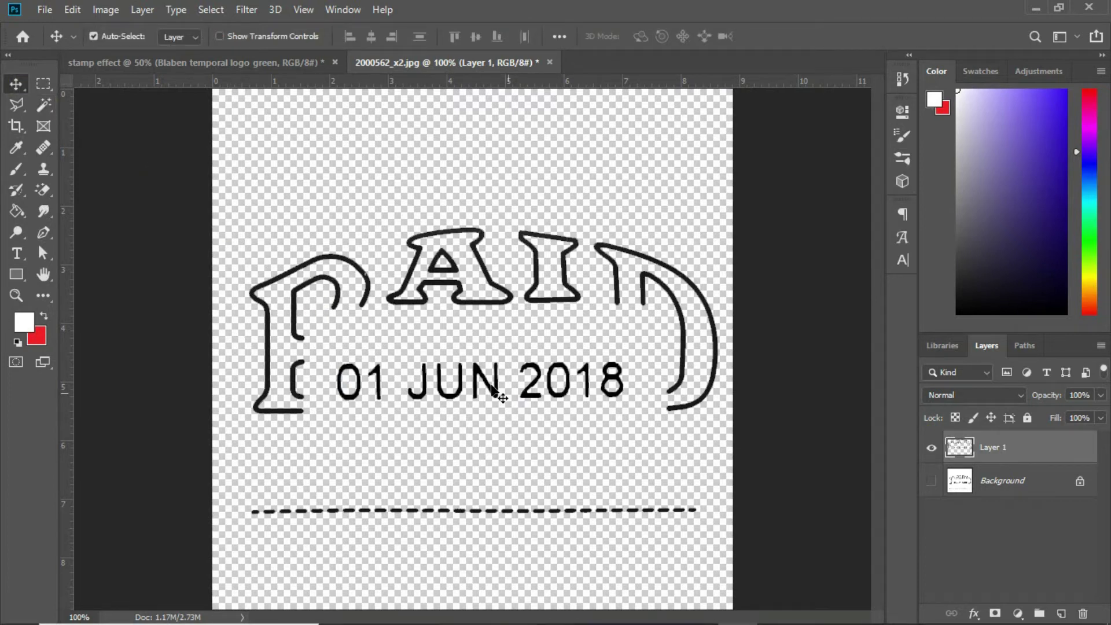
Step: Drag the PAID stamp into stamp effect below the logo and add a Color Overlay
drag(421, 294, 456, 374)
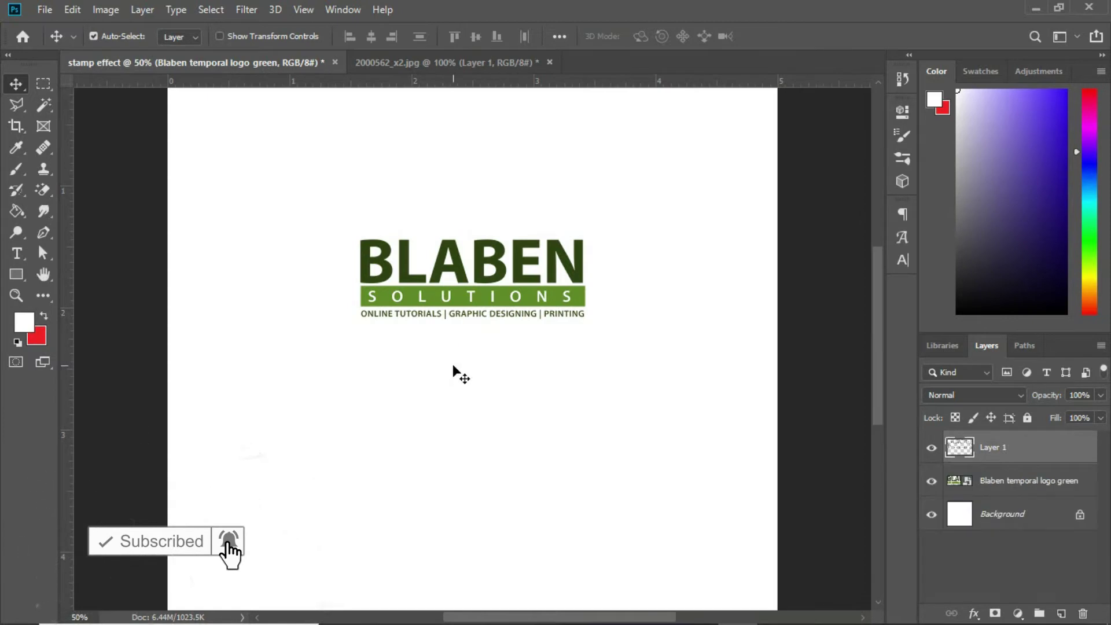
drag(495, 328, 519, 332)
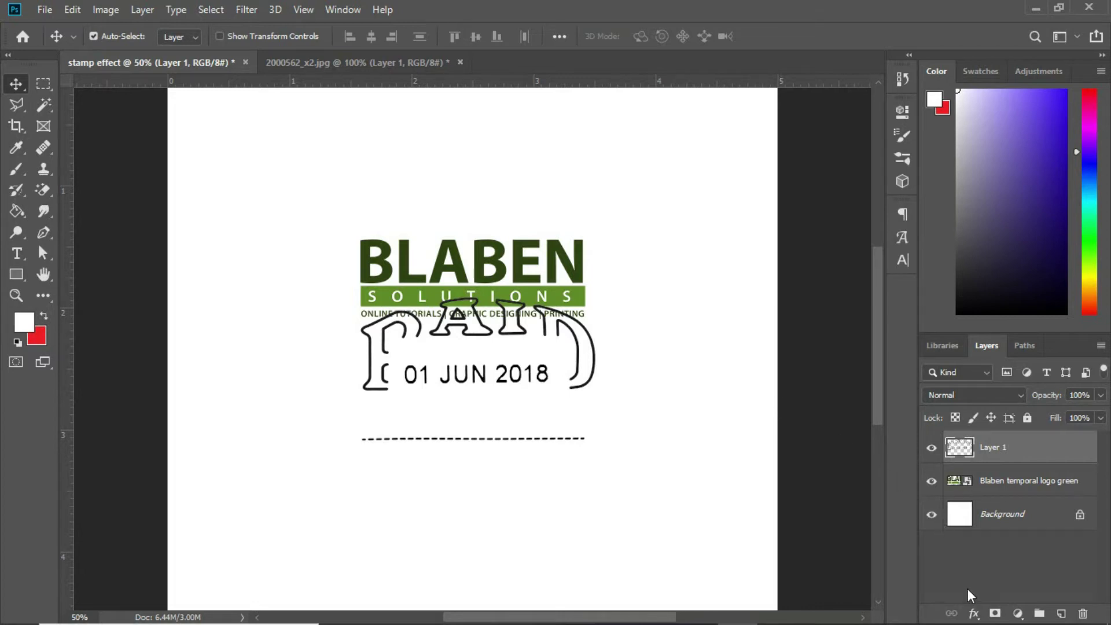
click(972, 612)
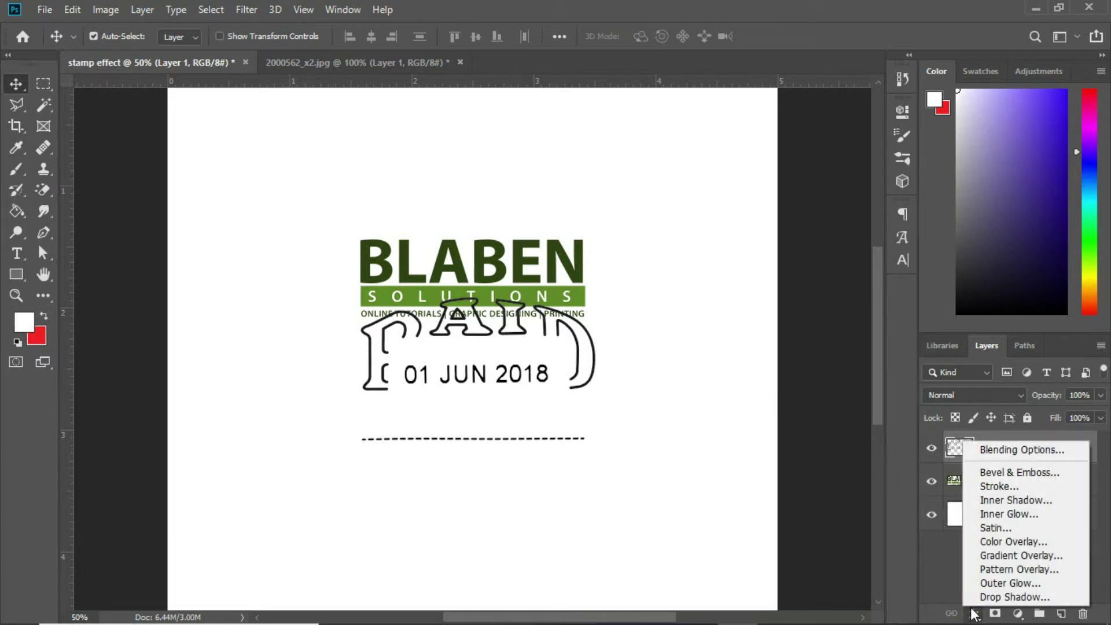
click(1007, 543)
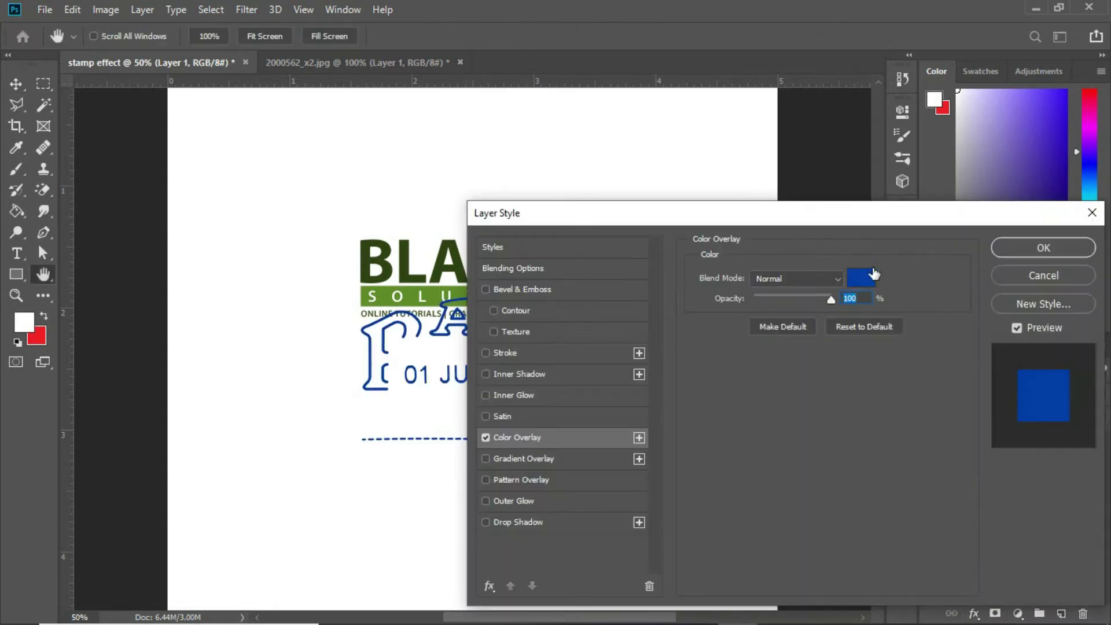
Step: Set the overlay colour to red e70808, apply it, and shift the stamp slightly
click(862, 276)
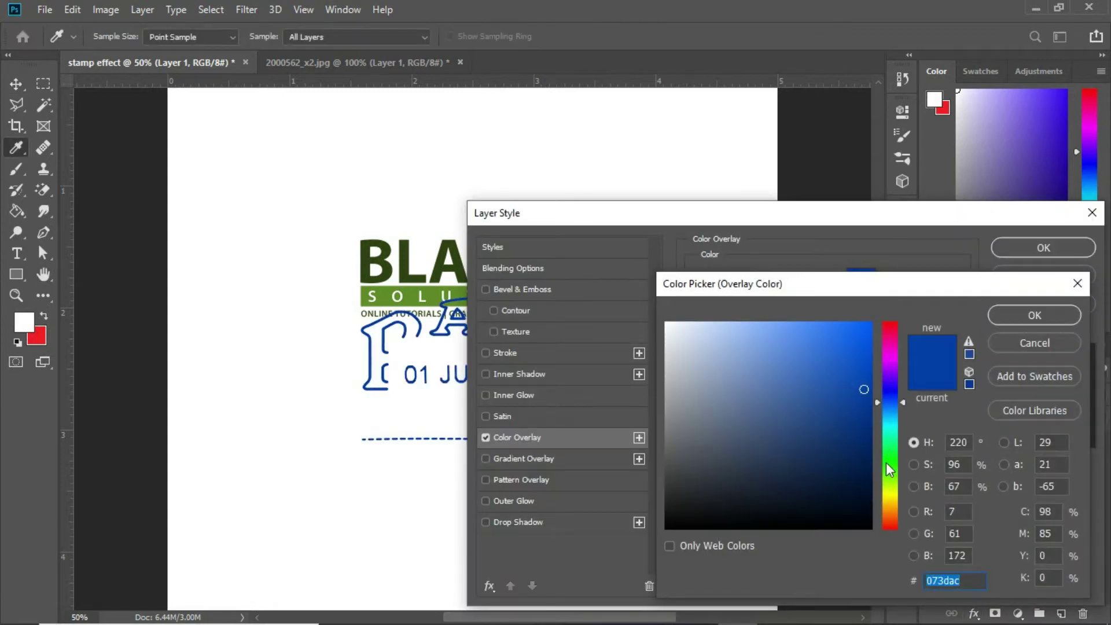
drag(886, 463, 886, 519)
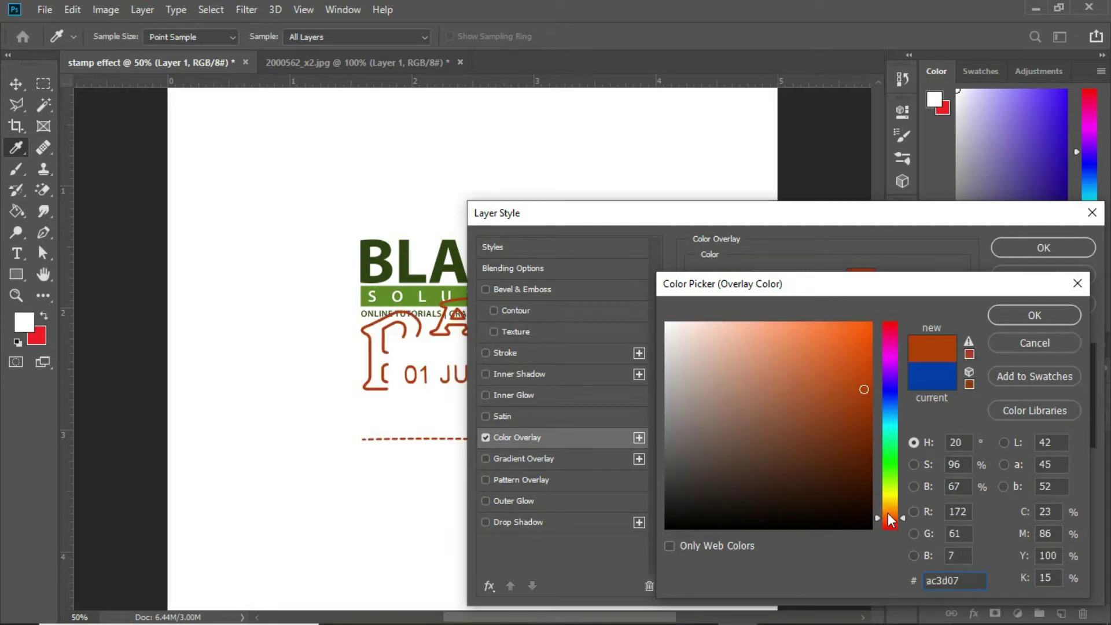
drag(892, 363, 890, 328)
click(861, 358)
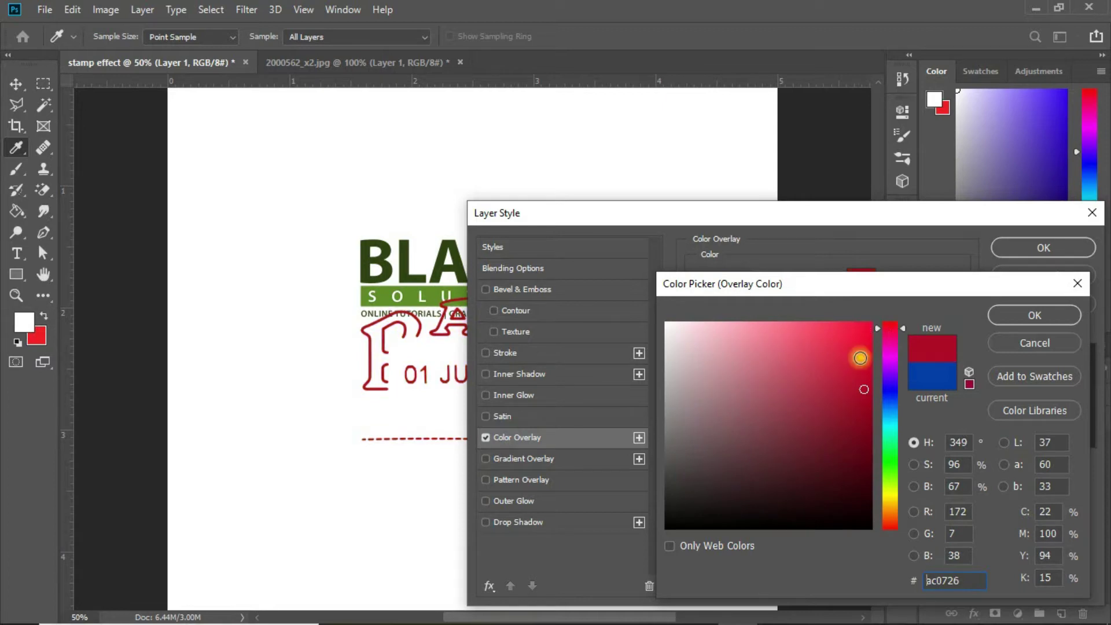
drag(901, 471, 889, 590)
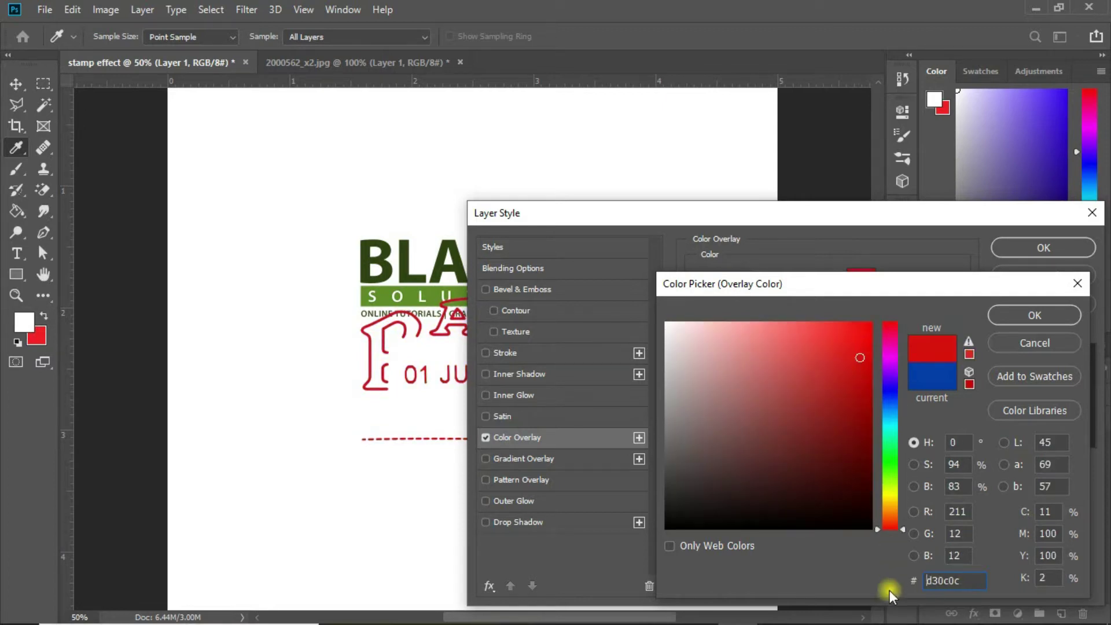
click(864, 348)
click(865, 341)
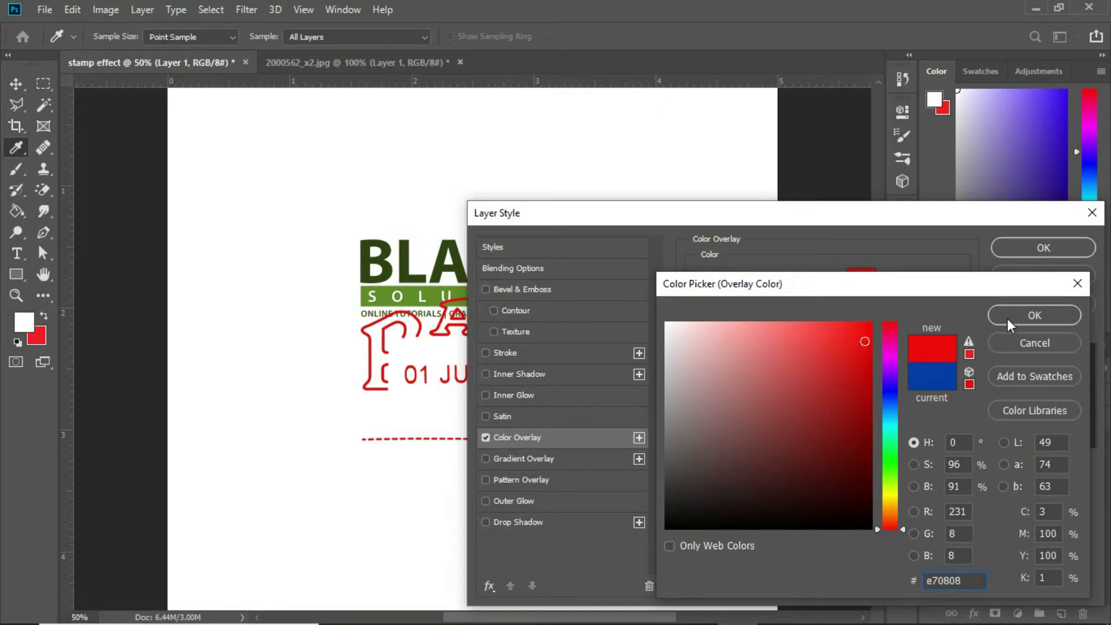
drag(969, 578, 866, 583)
click(1033, 316)
click(1022, 250)
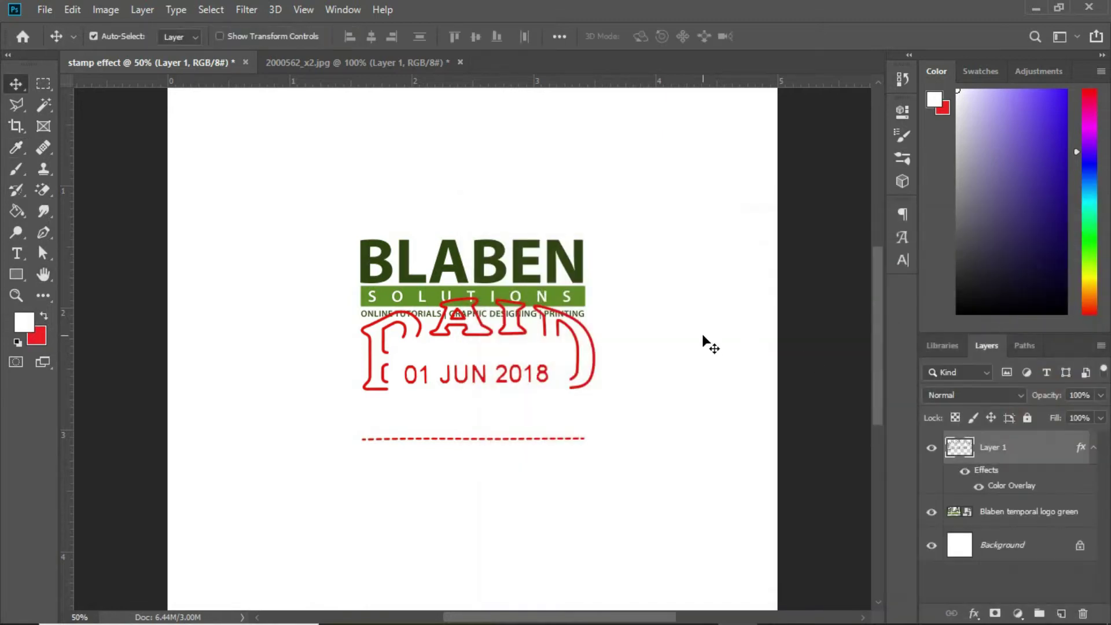
drag(558, 322, 547, 277)
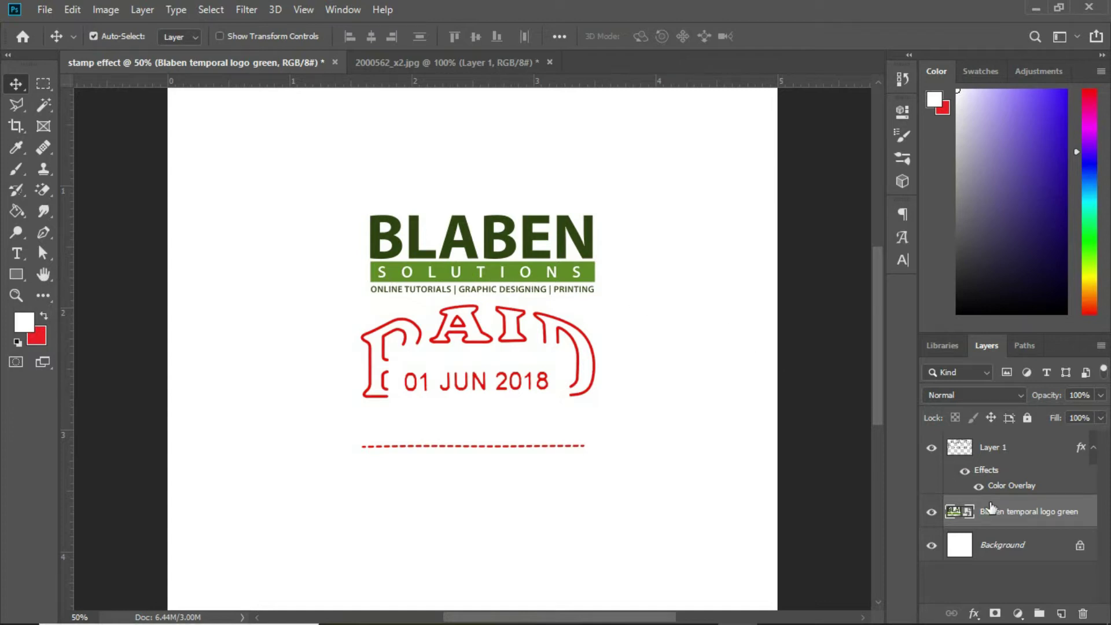
Step: Rename the stamp layer Layer 1 to 'paid'
click(1007, 450)
right_click(1007, 450)
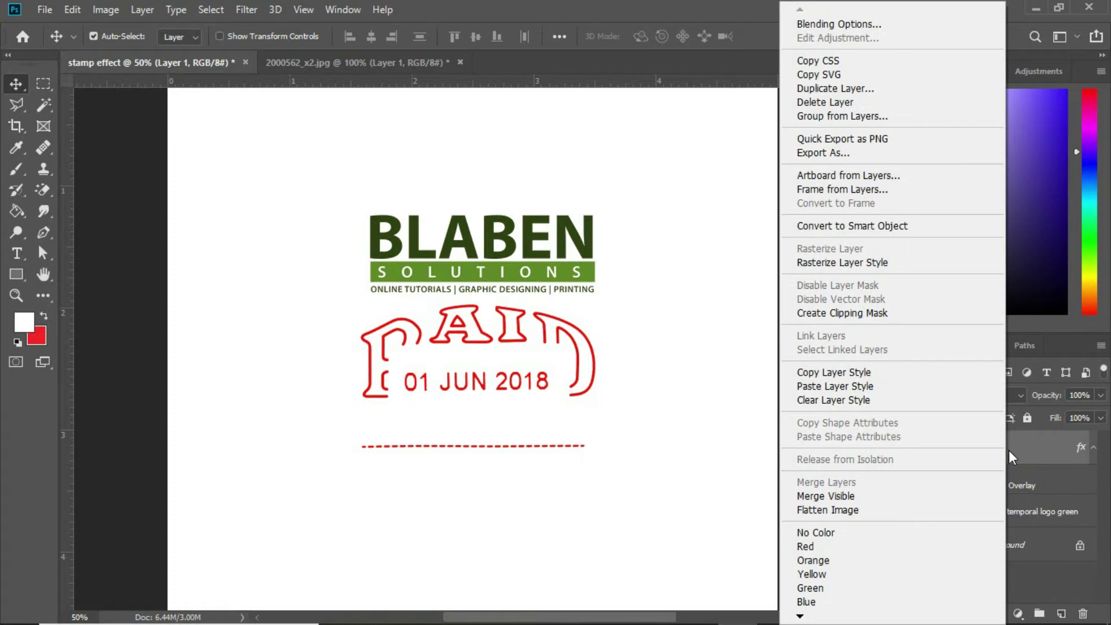
click(1008, 450)
double_click(994, 447)
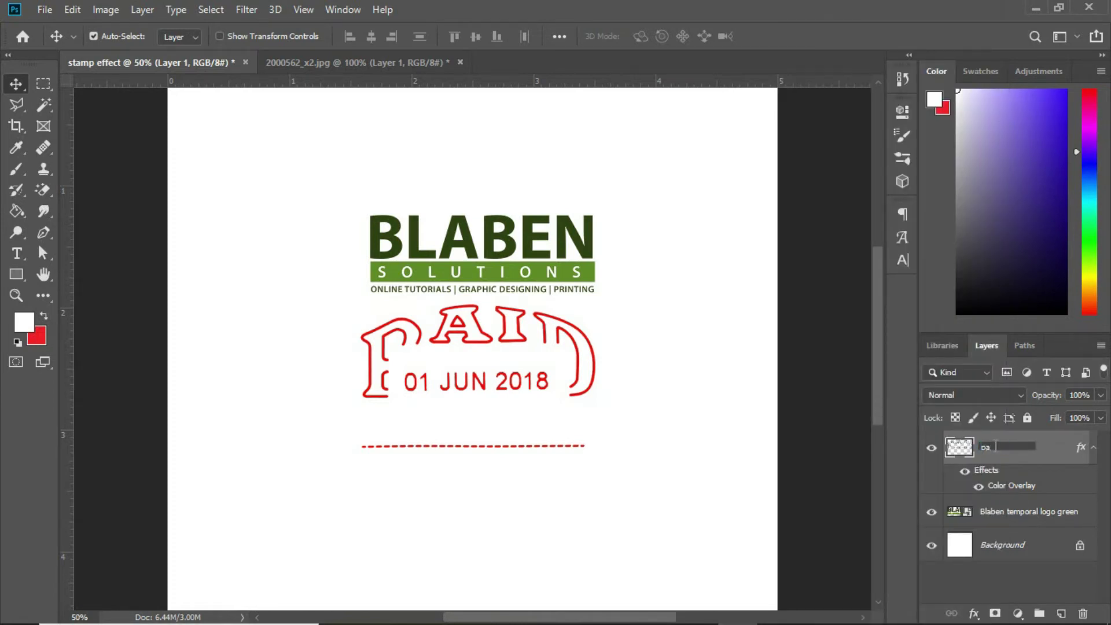
key(Return)
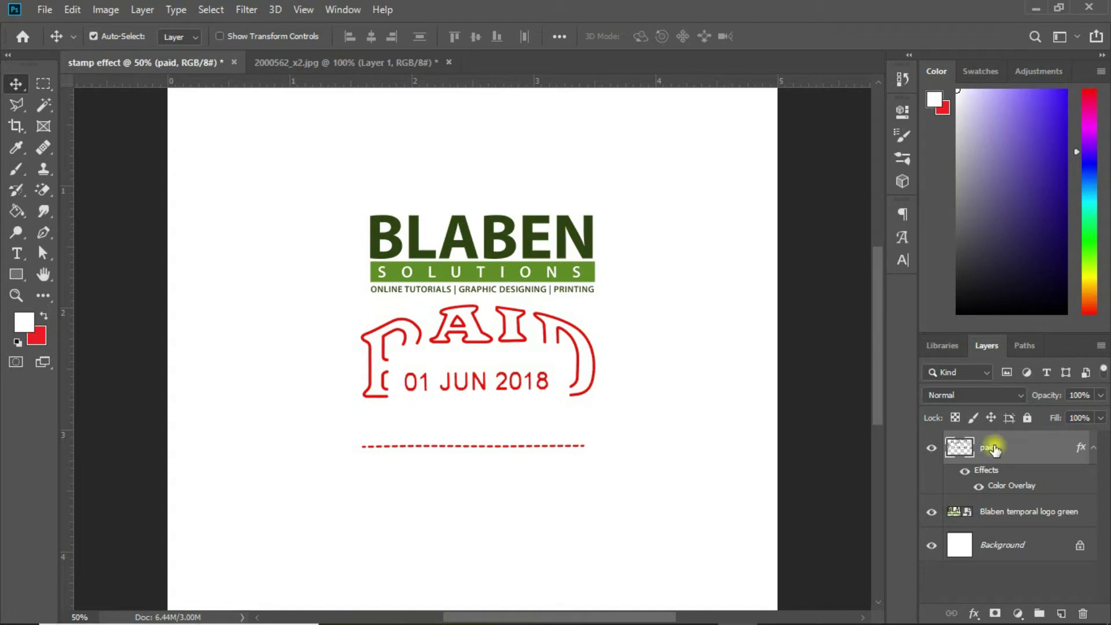
Step: Copy the paid layer style onto the BLABEN logo layer and nudge the logo right
right_click(994, 446)
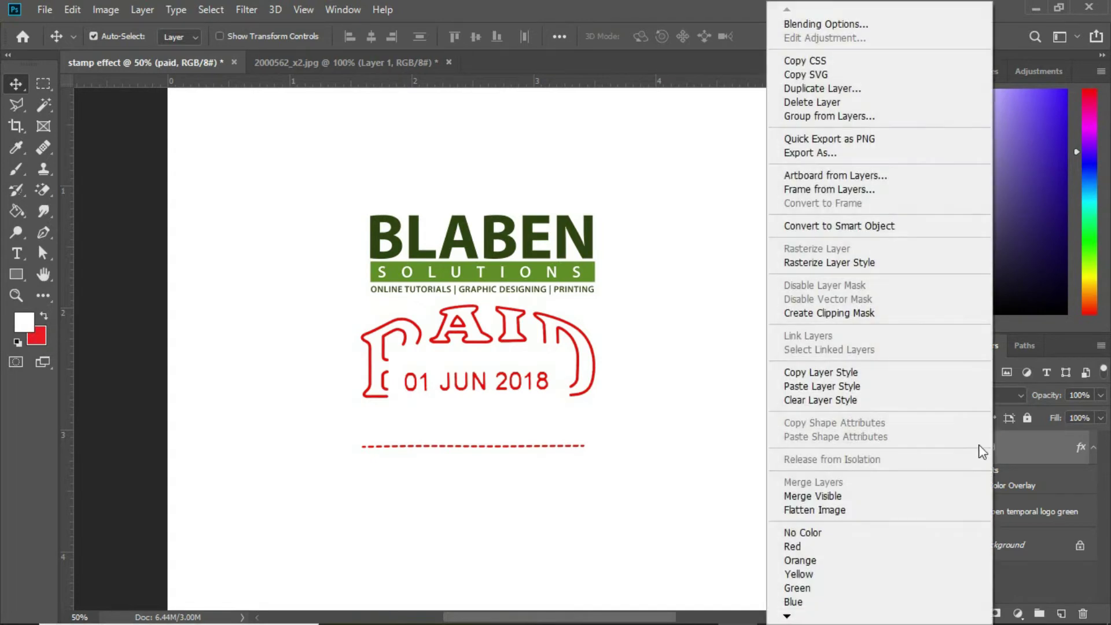
click(859, 375)
click(1005, 516)
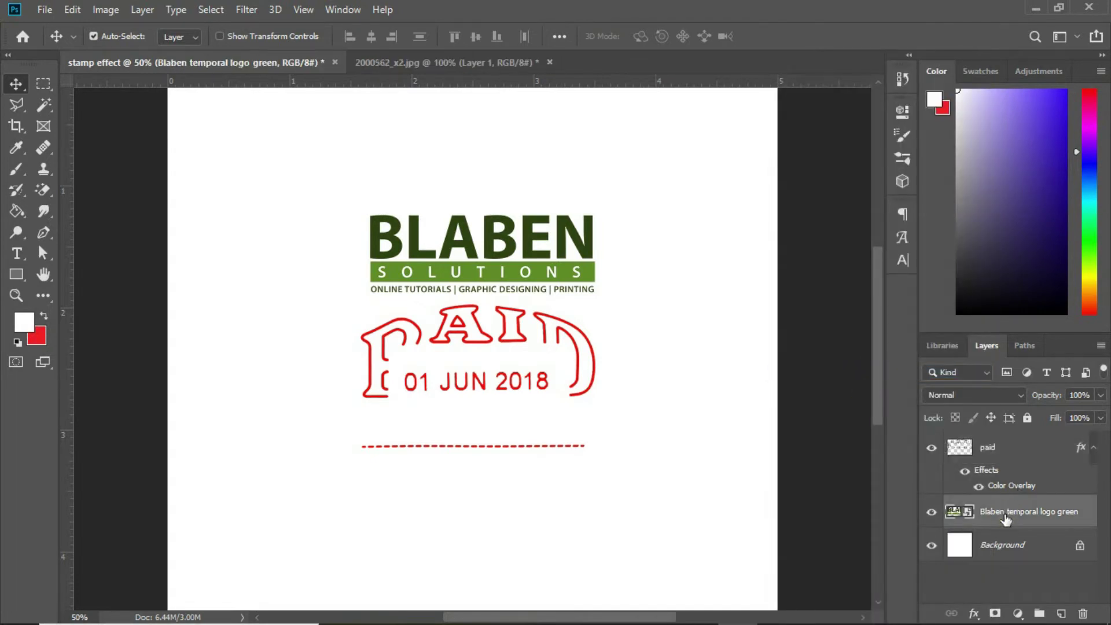
right_click(1005, 516)
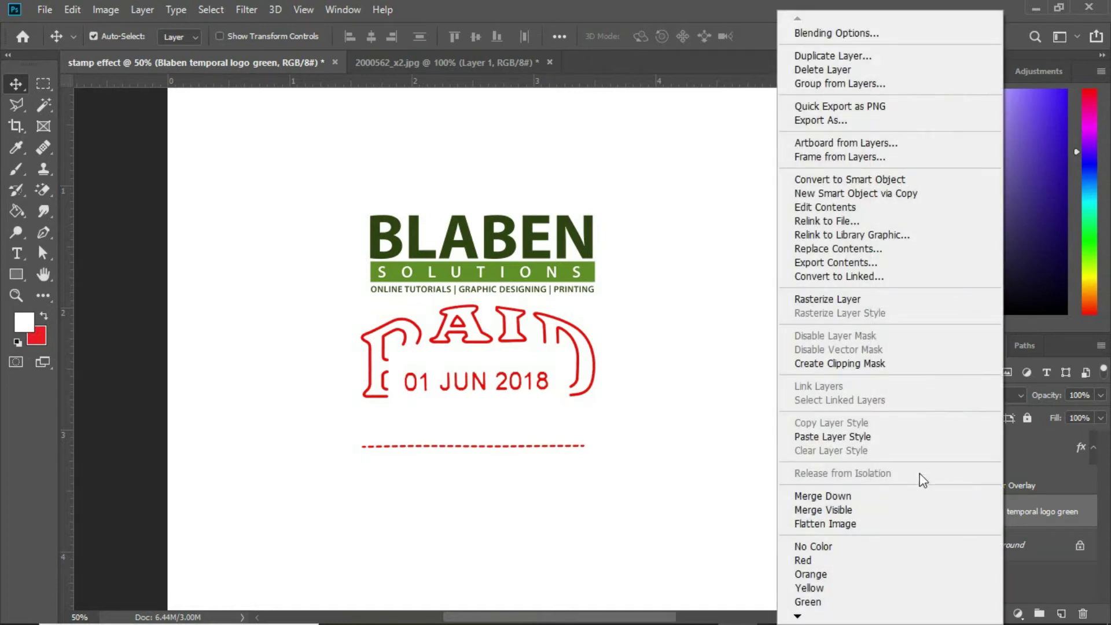
click(853, 436)
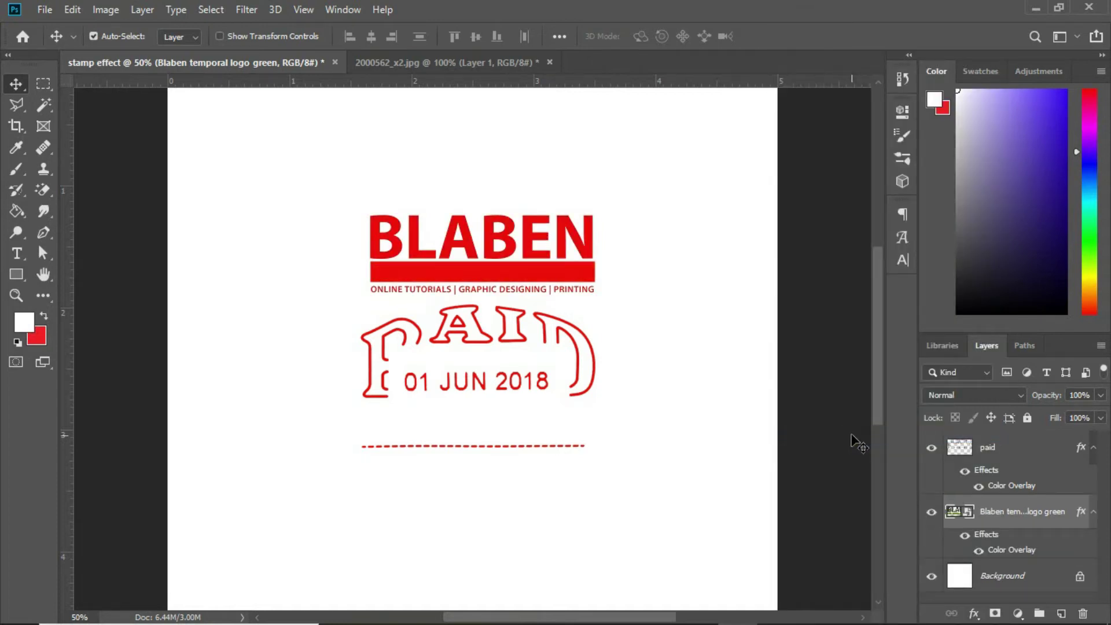
mouse_move(525, 274)
mouse_down()
mouse_move(536, 272)
mouse_move(504, 280)
mouse_move(515, 281)
mouse_up()
Step: Add a SOLUTIONS text layer and move it onto the logo's red bar
click(16, 252)
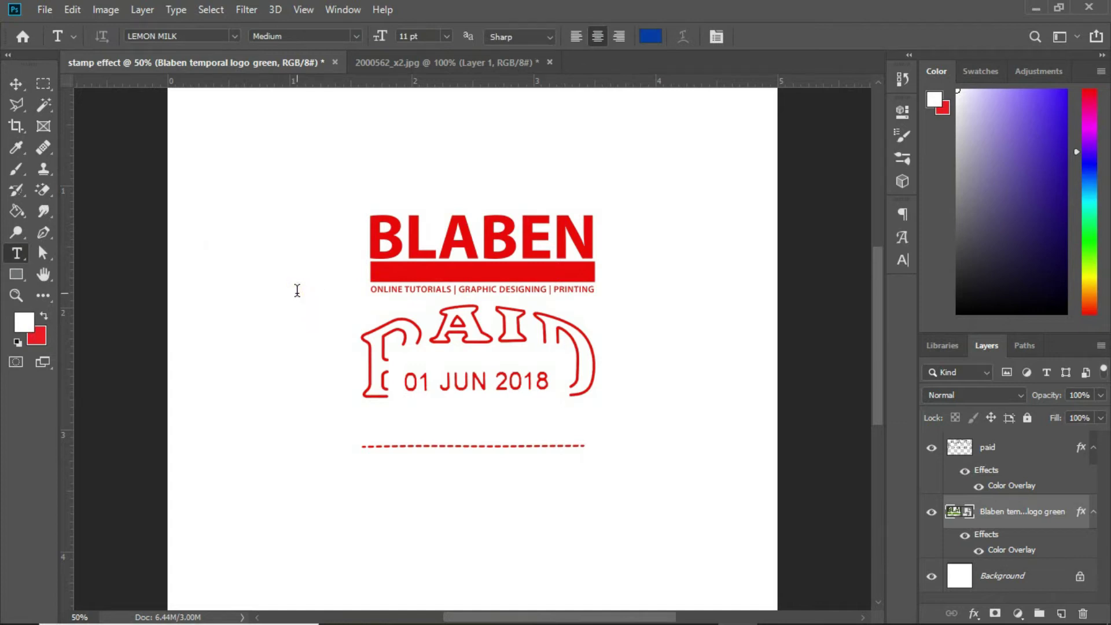
click(297, 290)
text(SO)
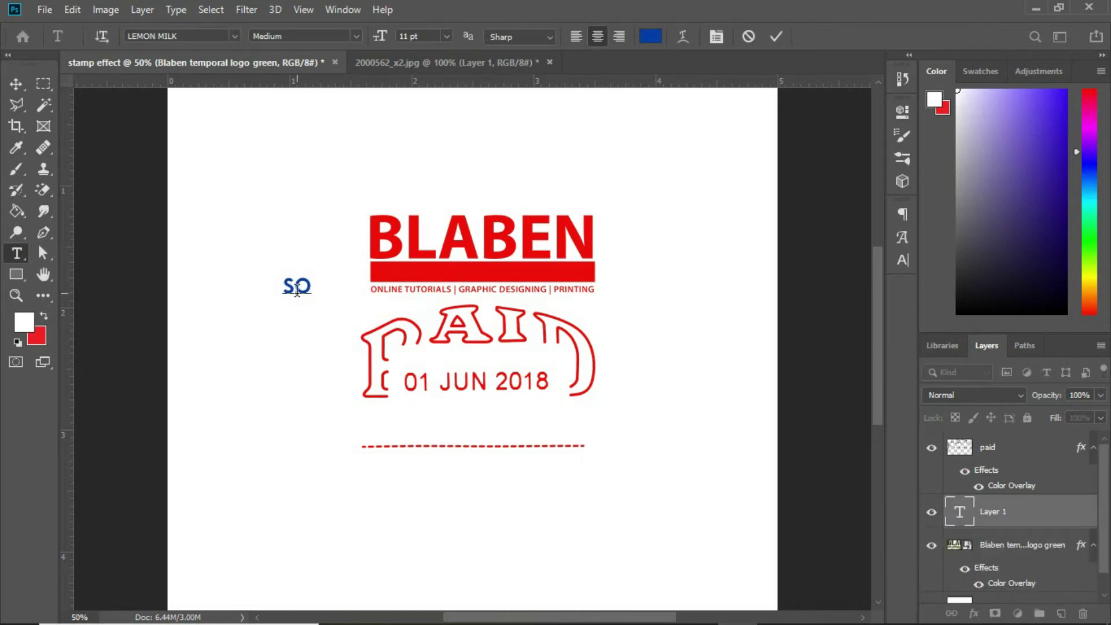
text(LUTIONS)
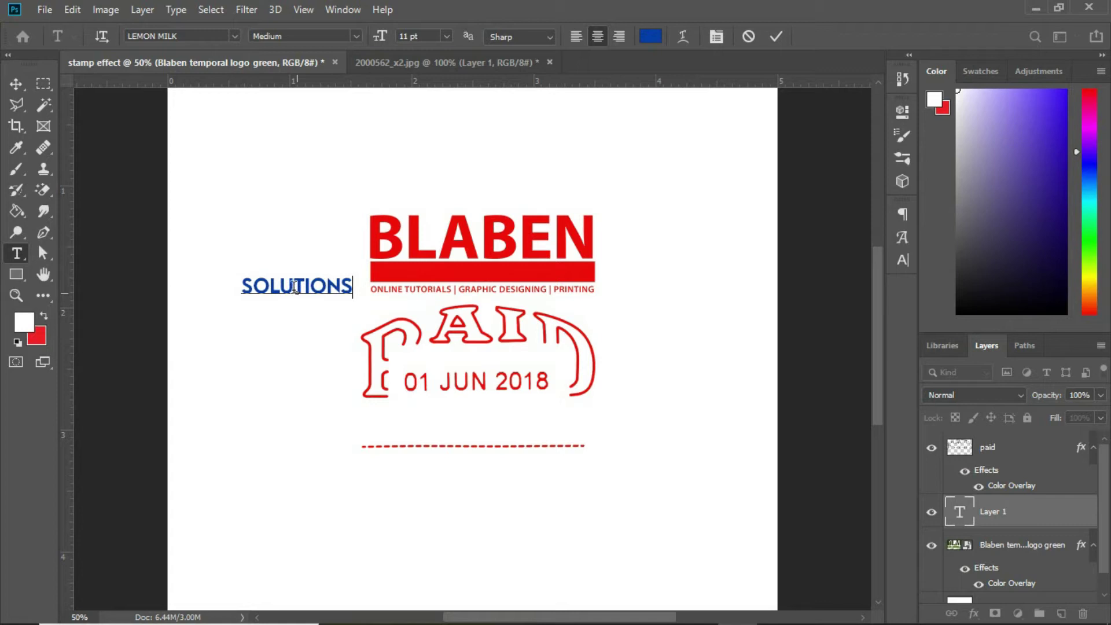
click(13, 81)
drag(343, 286, 494, 278)
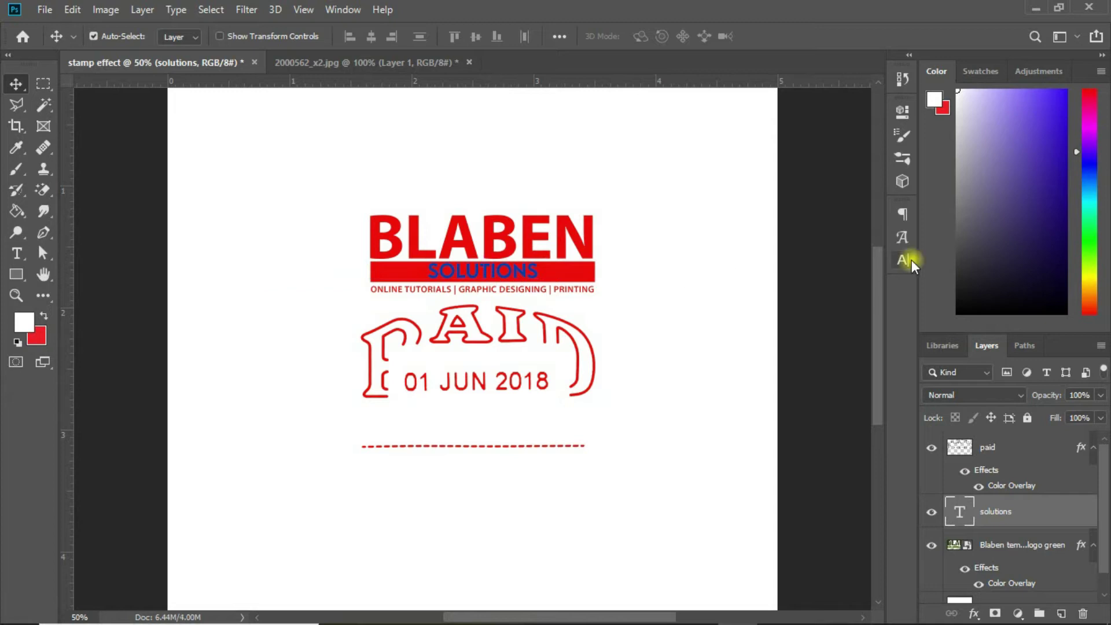
Step: Set the SOLUTIONS tracking to 500 and its colour to white (ffffff)
click(902, 260)
drag(812, 277, 833, 275)
click(833, 276)
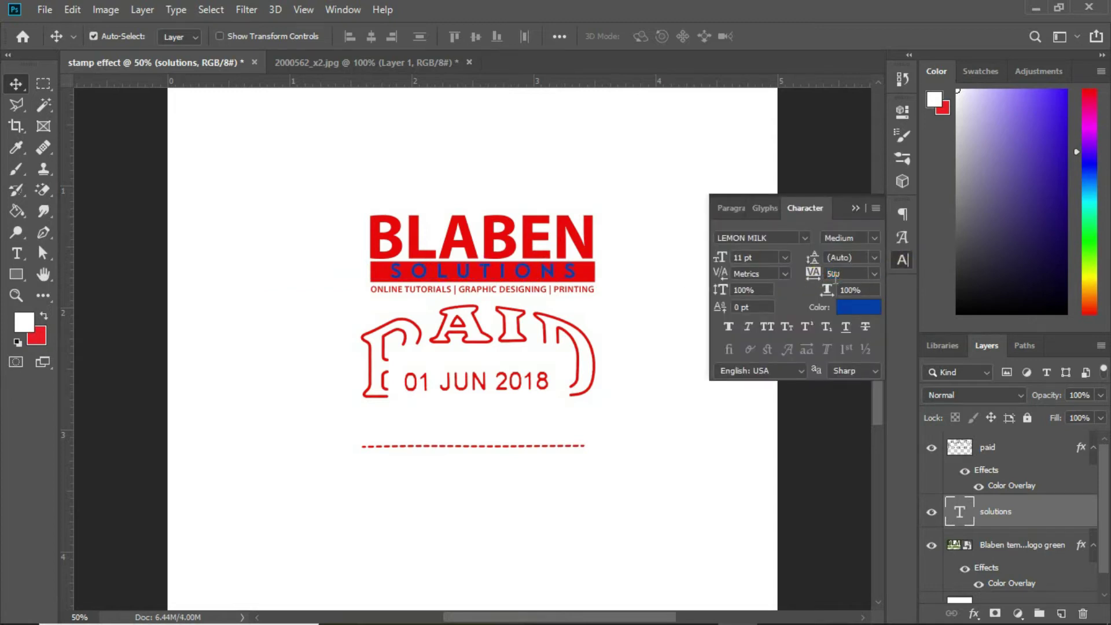
click(850, 208)
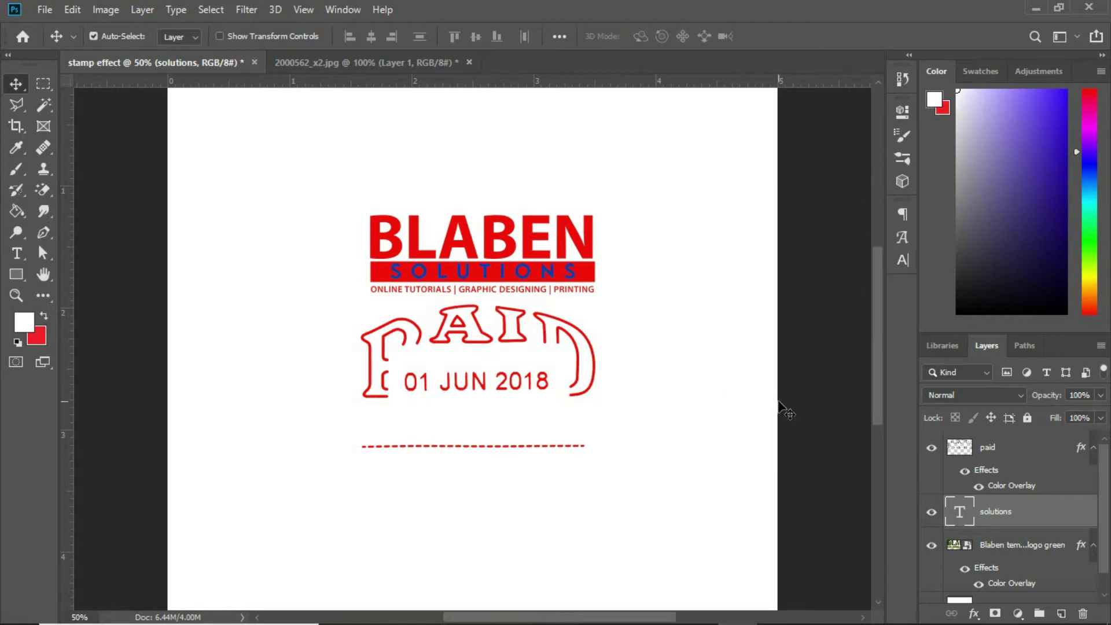
click(907, 259)
click(854, 301)
click(589, 372)
click(1017, 313)
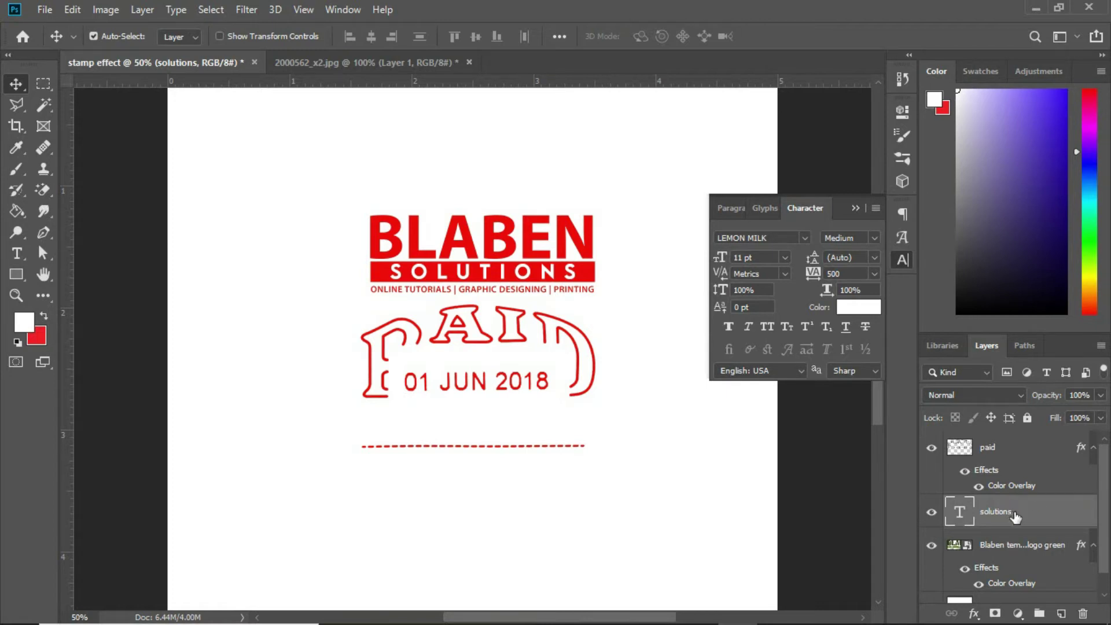
Step: Group the SOLUTIONS and BLABEN logo layers as 'logo', then move PAID slightly lower-right
key(ctrl)
ctrl+click(1031, 548)
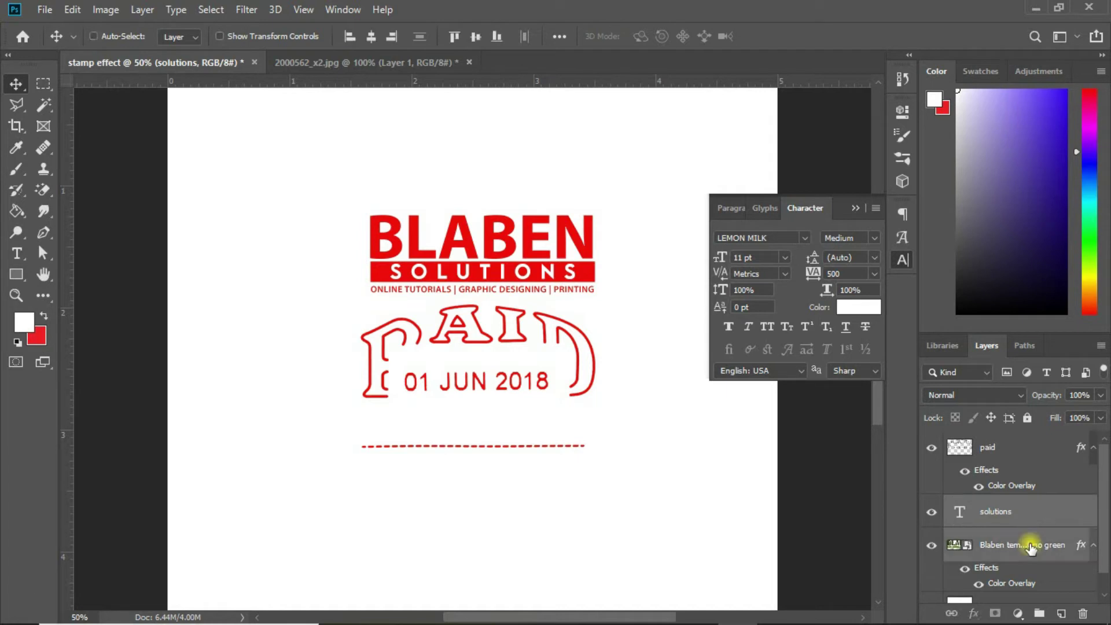
key(ctrl+g)
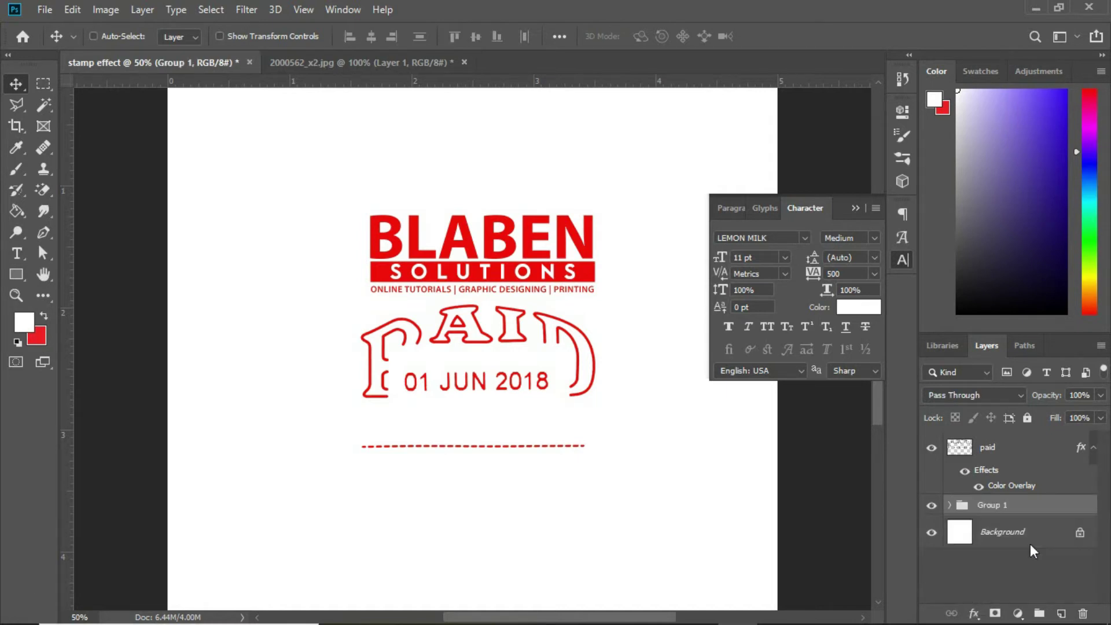
double_click(991, 505)
text(logo)
key(Return)
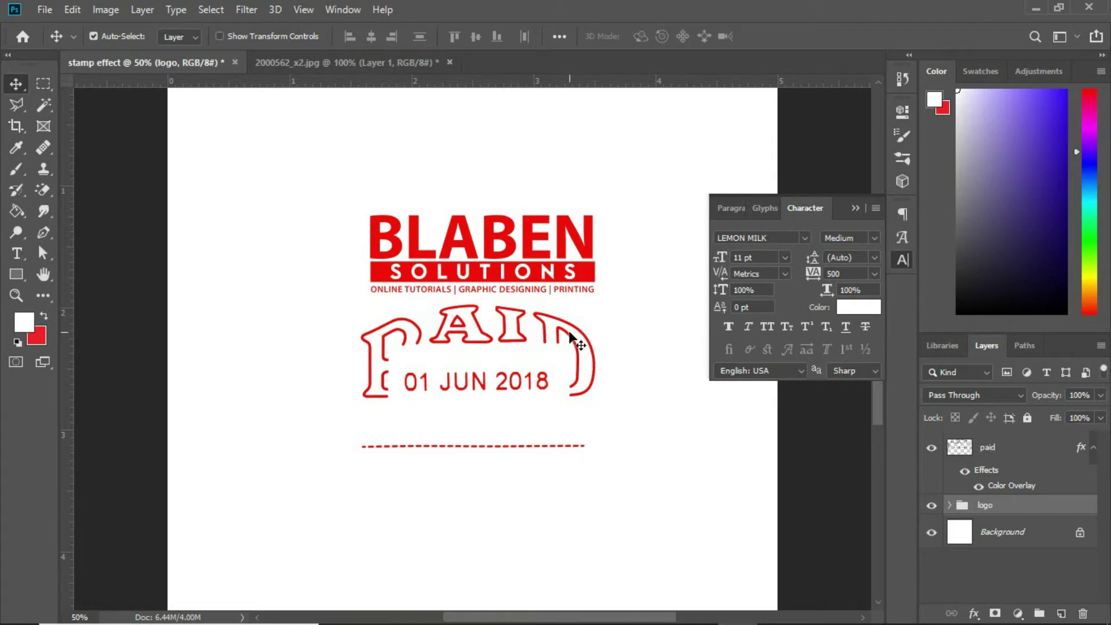
mouse_move(563, 336)
mouse_down()
mouse_move(567, 178)
mouse_move(575, 347)
mouse_up()
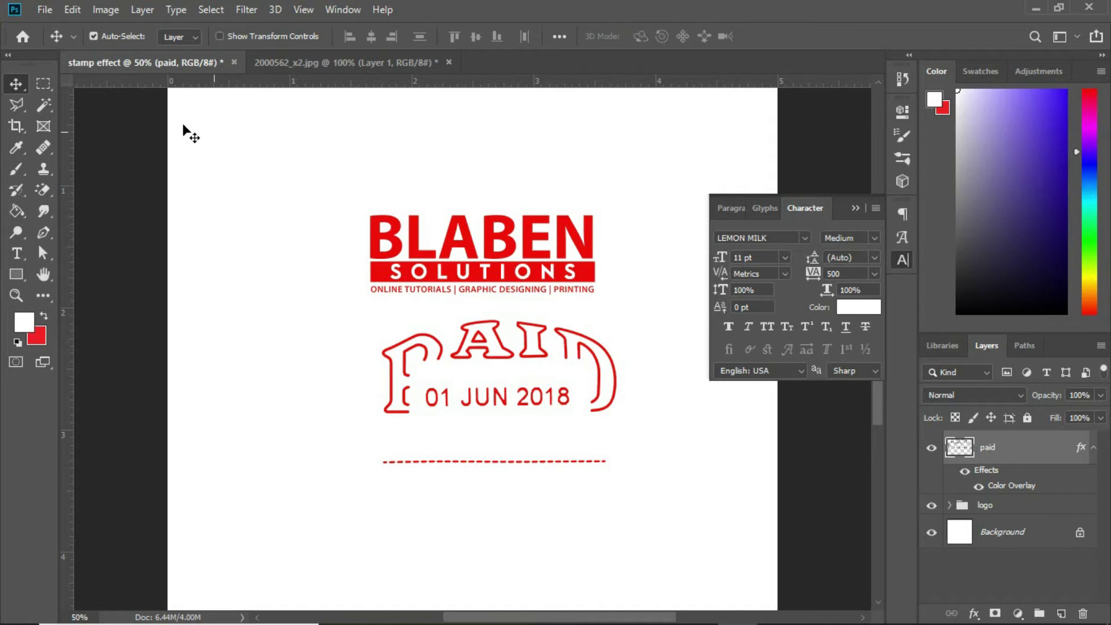
Step: Erase the 01 JUN 2018 date from the PAID stamp using a rectangular selection
click(41, 86)
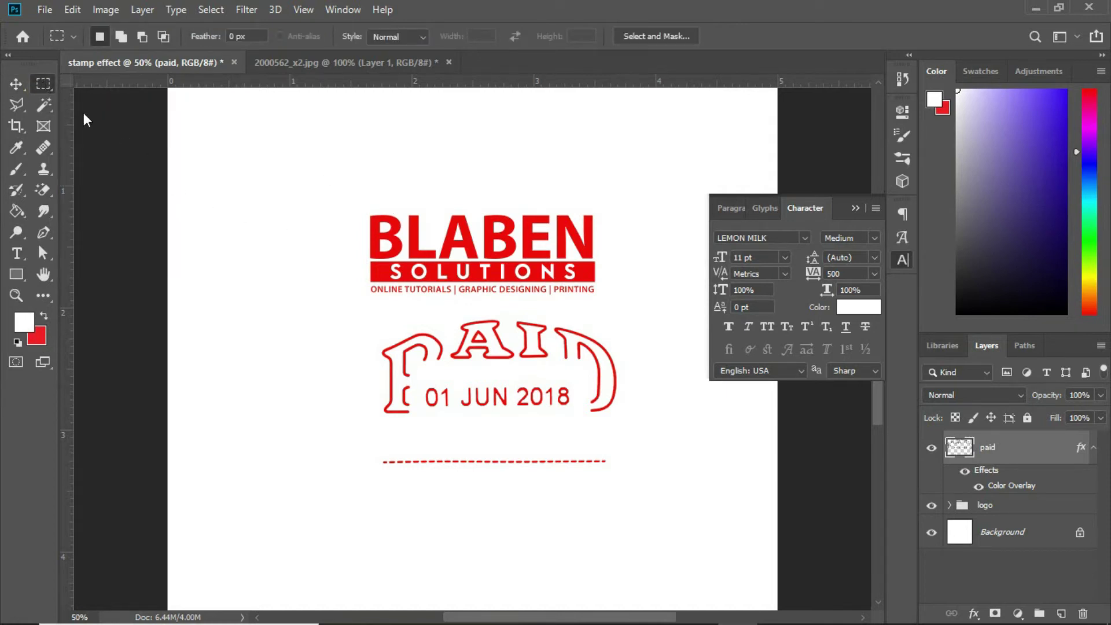
drag(420, 378, 576, 416)
key(Delete)
key(ctrl+d)
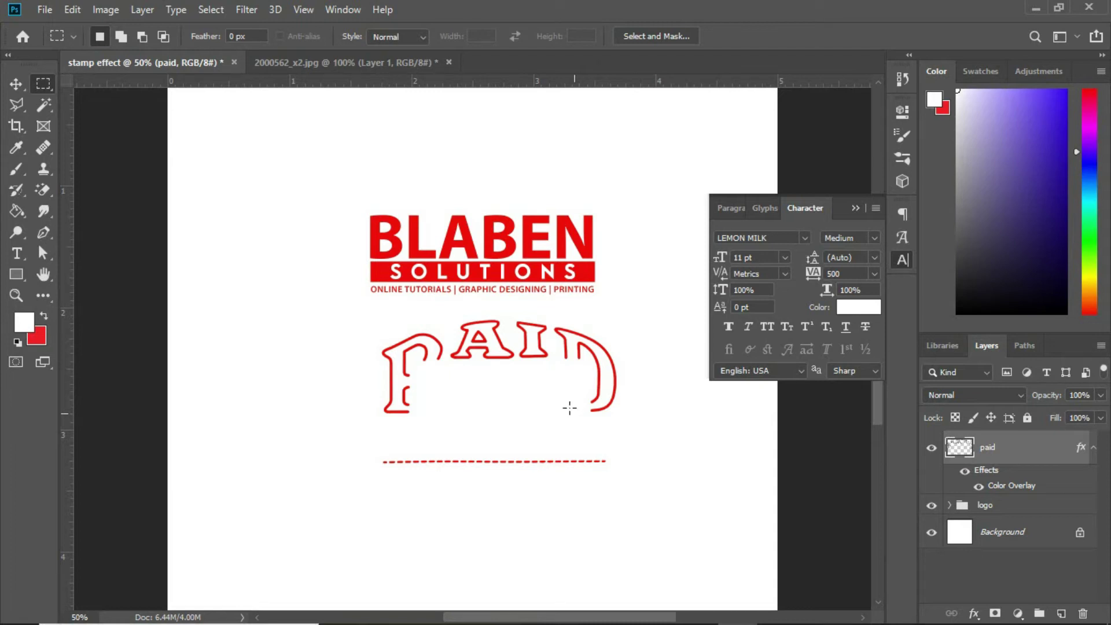
click(16, 85)
key(ctrl)
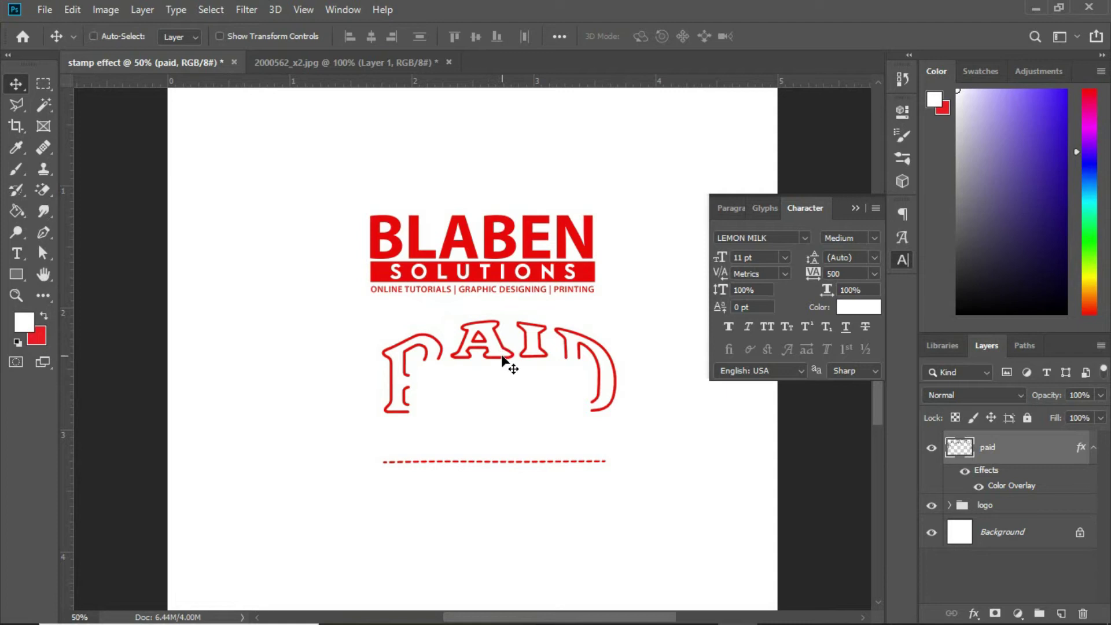
Step: Scale PAID to about 135% and move it up to arc over the BLABEN logo
key(ctrl+t)
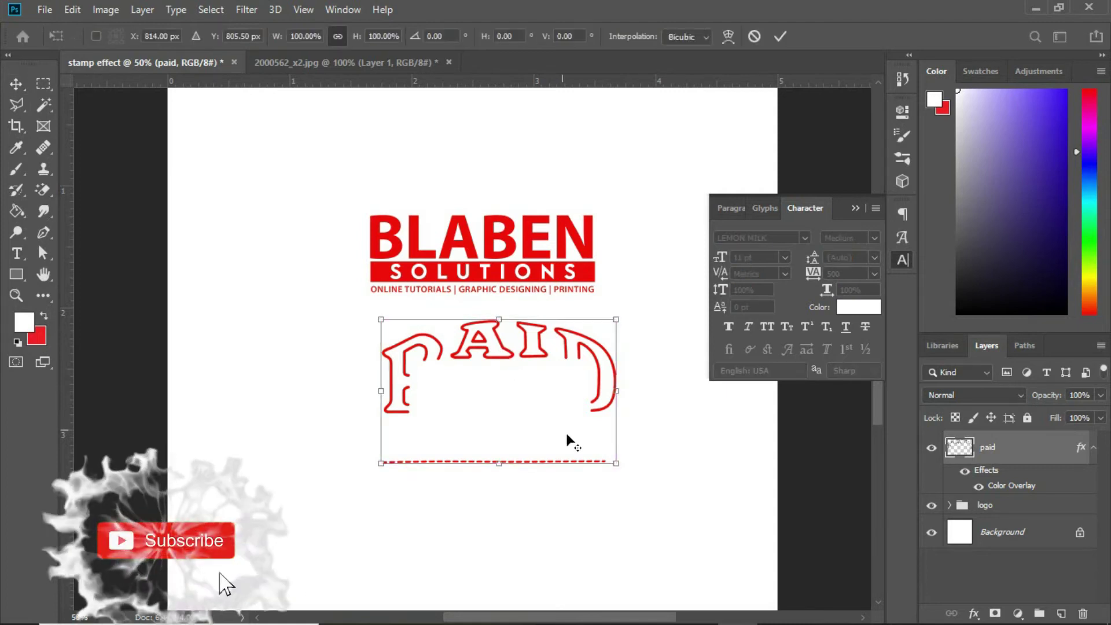
drag(615, 465, 642, 495)
drag(628, 391, 612, 253)
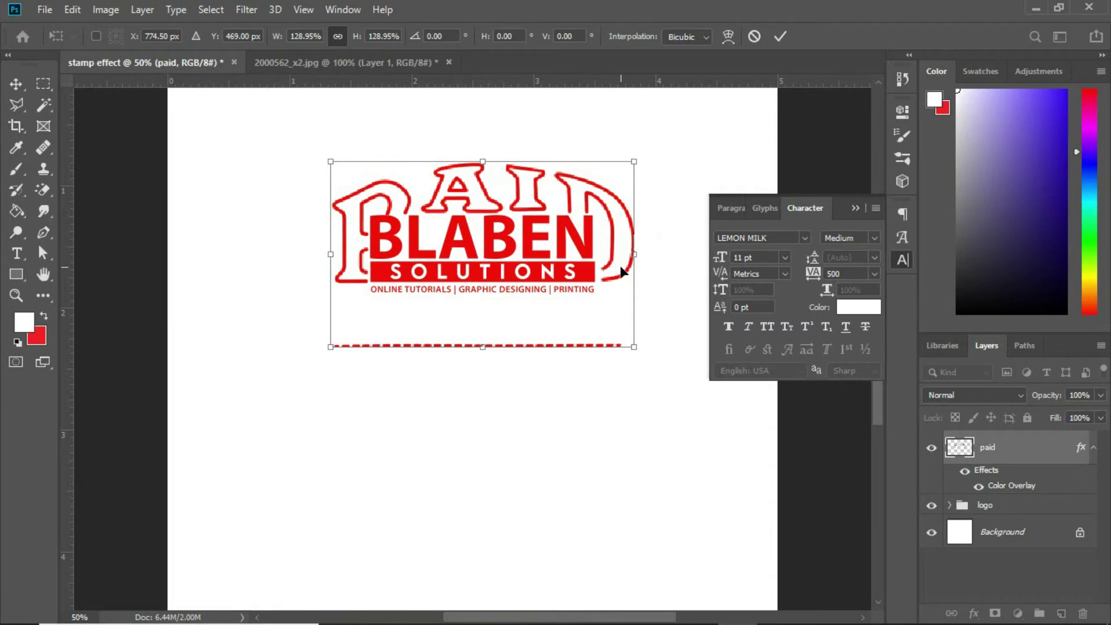
key(Left)
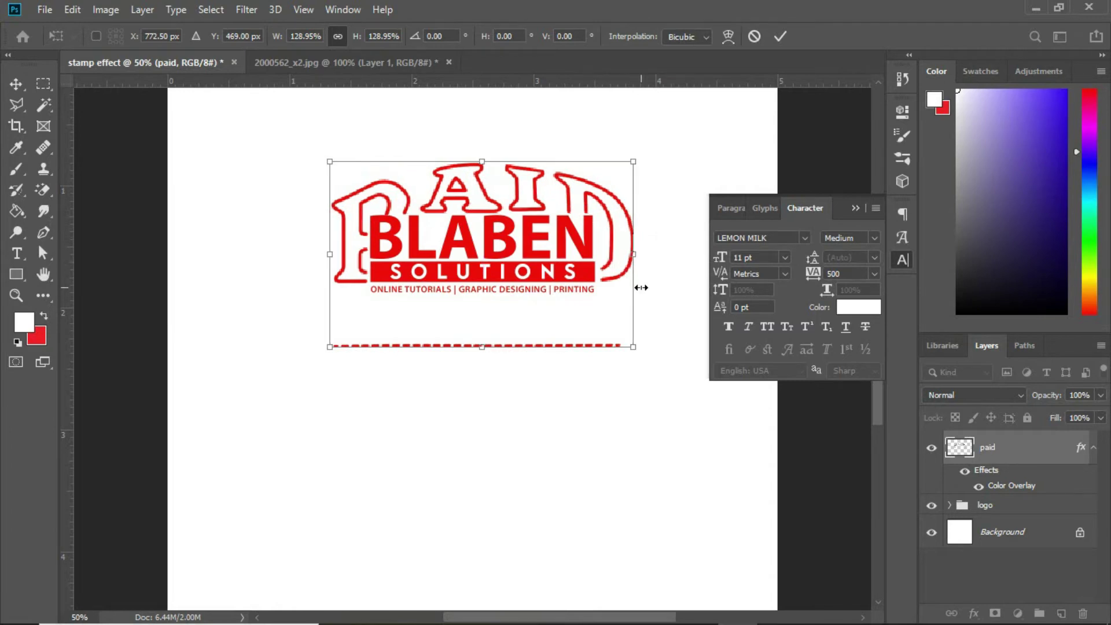
drag(633, 347, 638, 353)
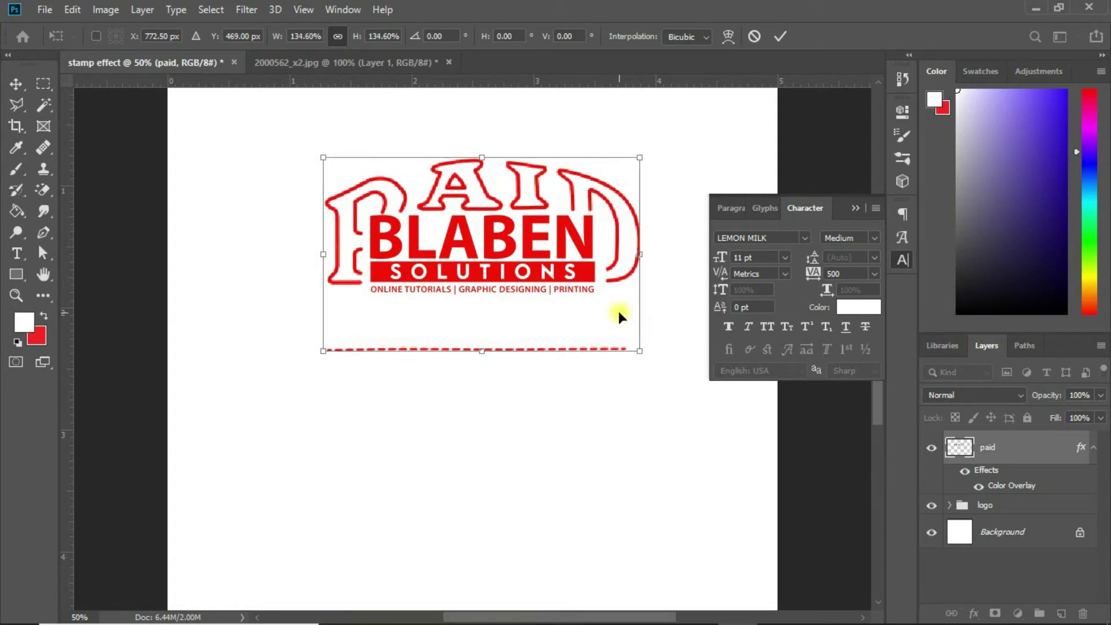
key(Left)
key(Left)
key(Up)
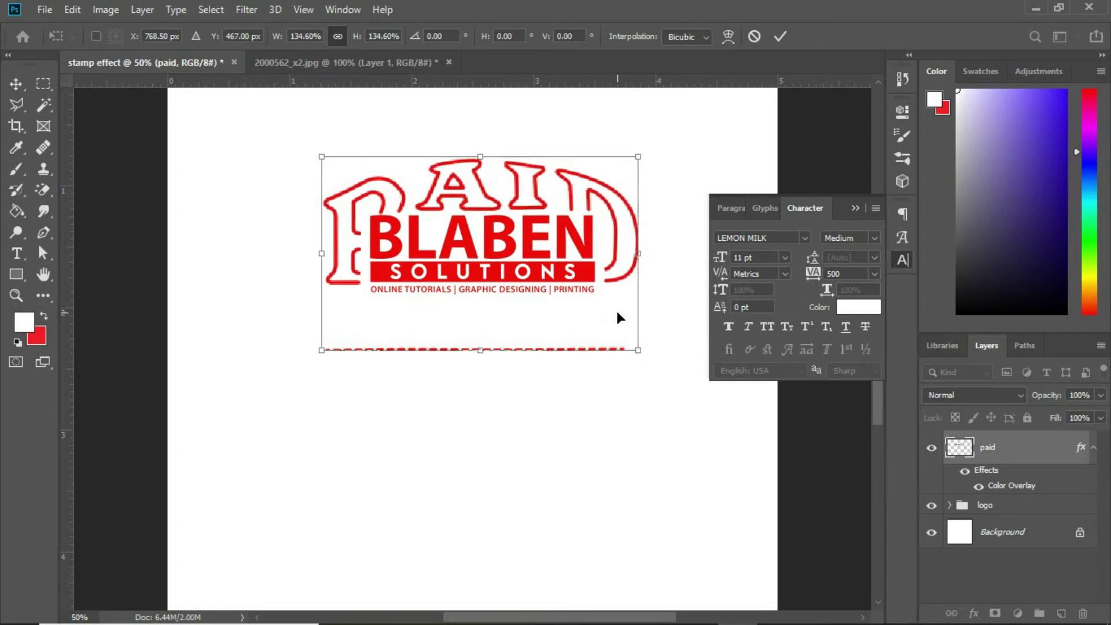
key(Left)
key(Left)
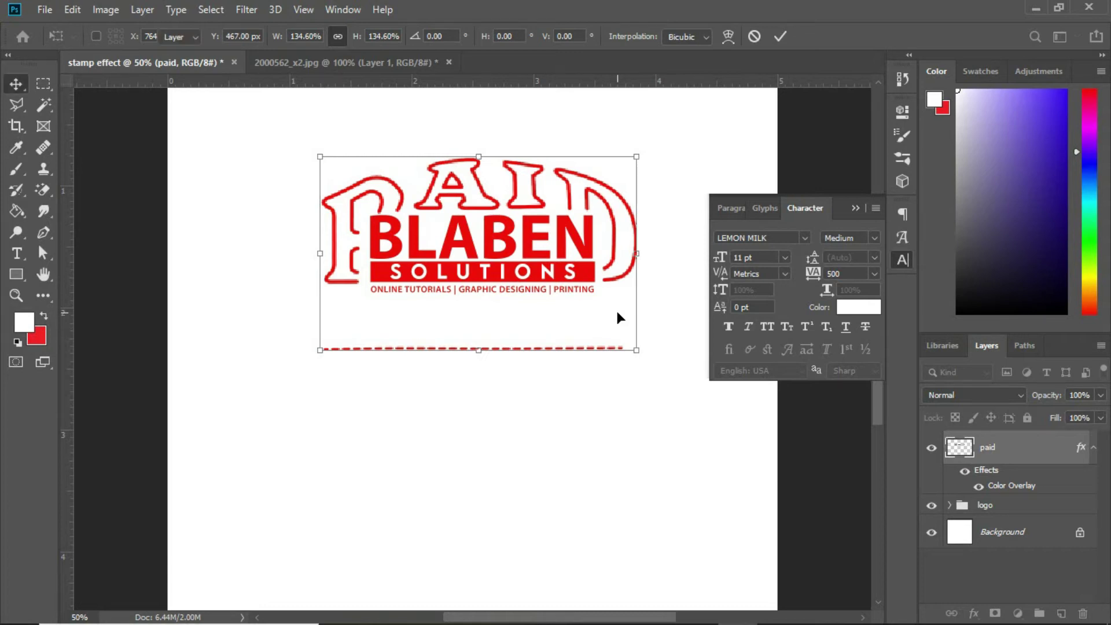
key(Return)
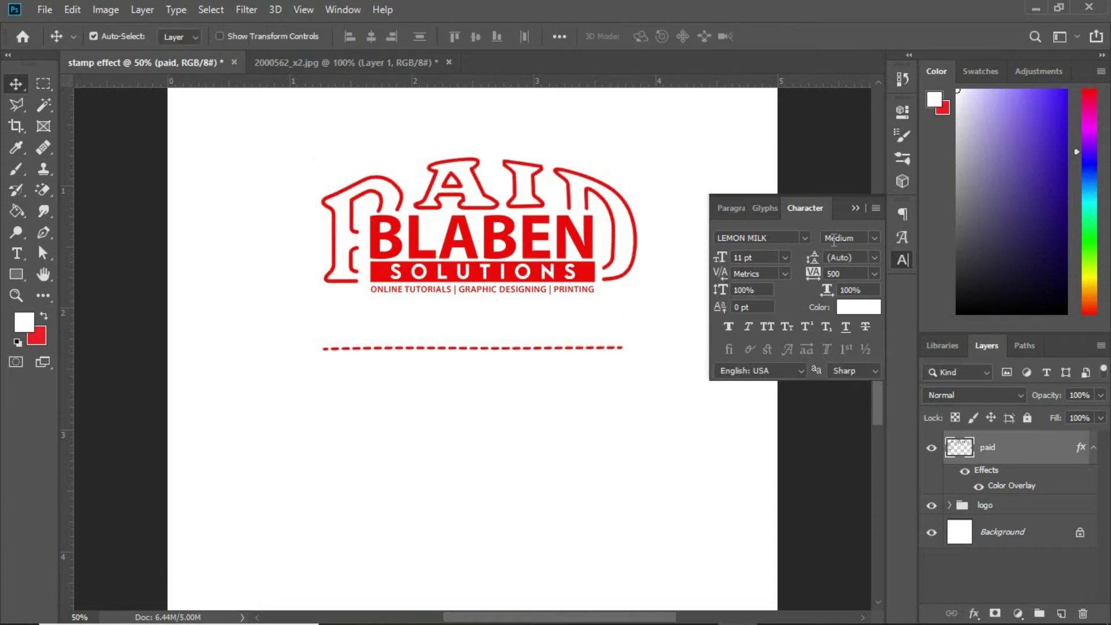
Step: Group the PAID layer together with the logo group
click(854, 208)
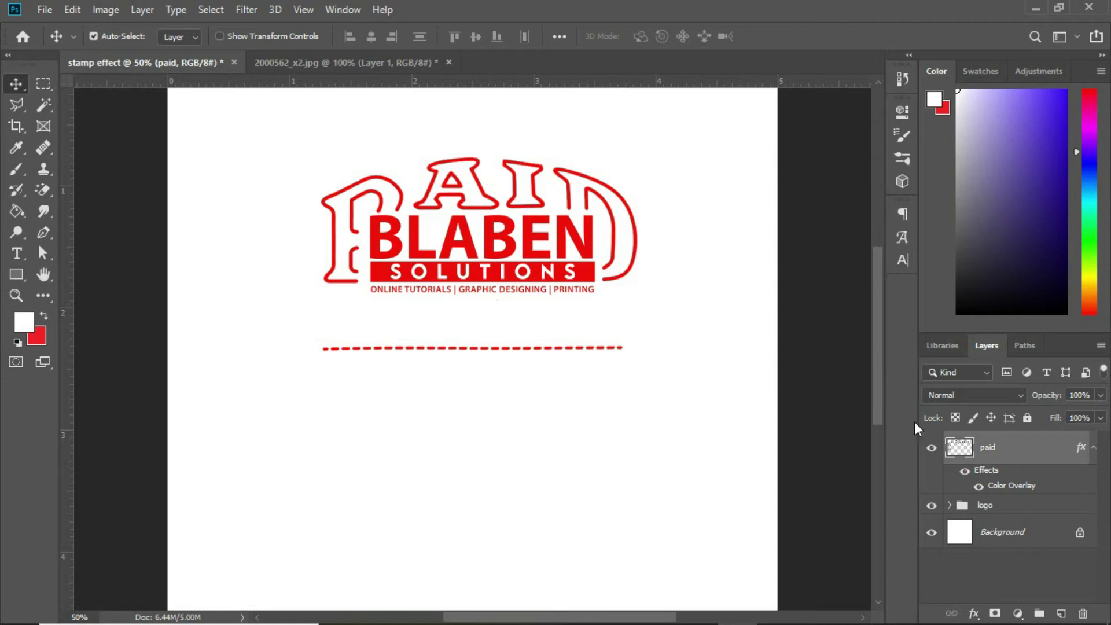
click(1022, 508)
key(ctrl)
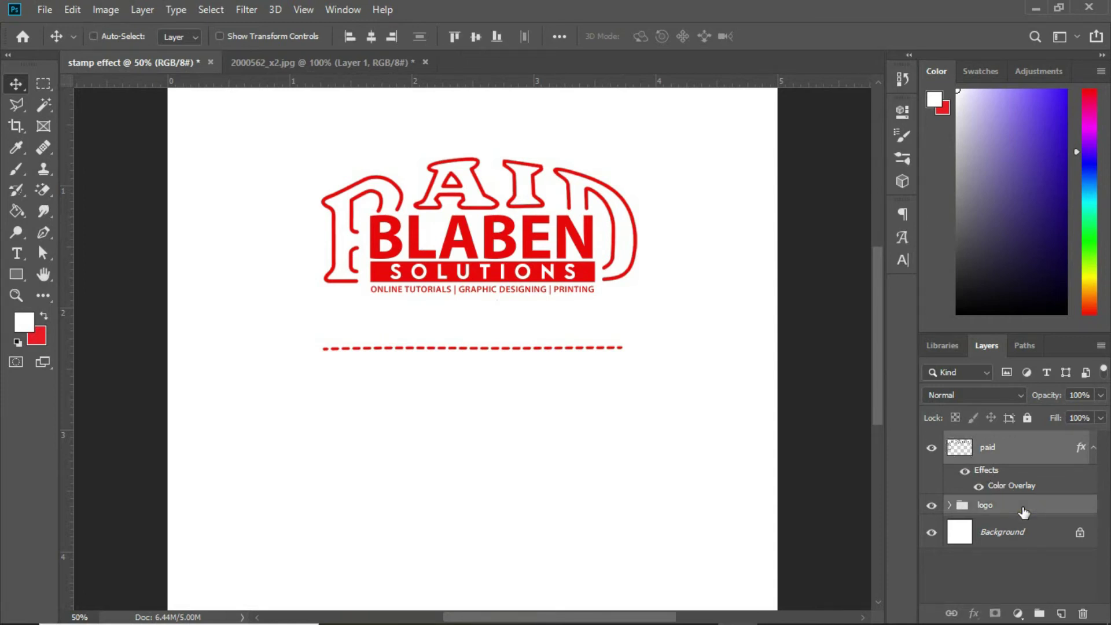
key(ctrl+g)
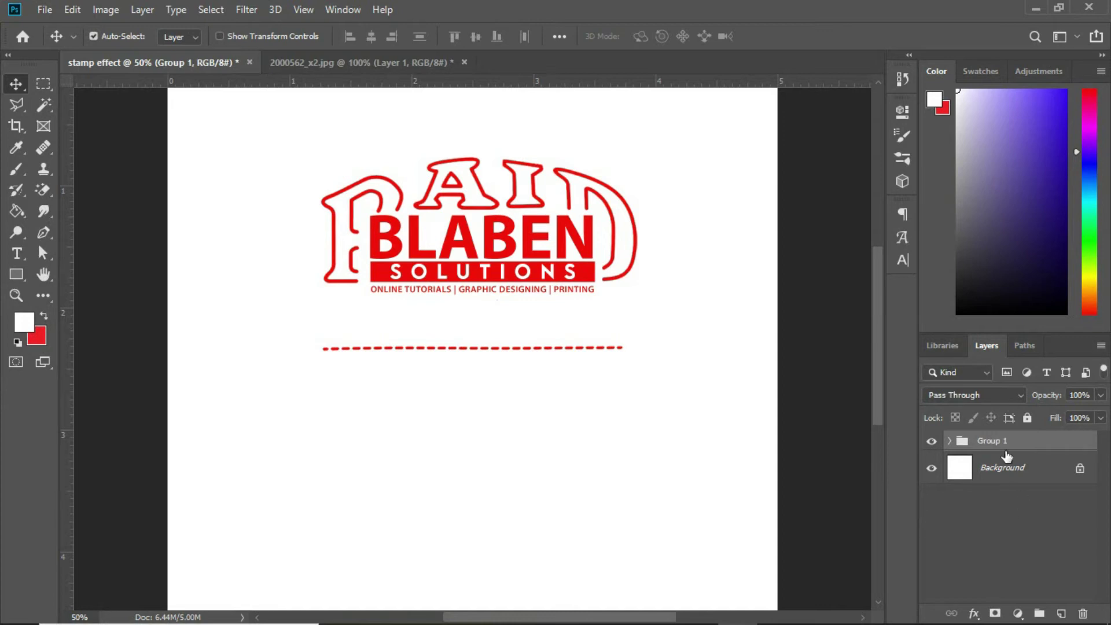
Step: Name the new group 'stamp'
double_click(992, 441)
text(stamp)
key(Return)
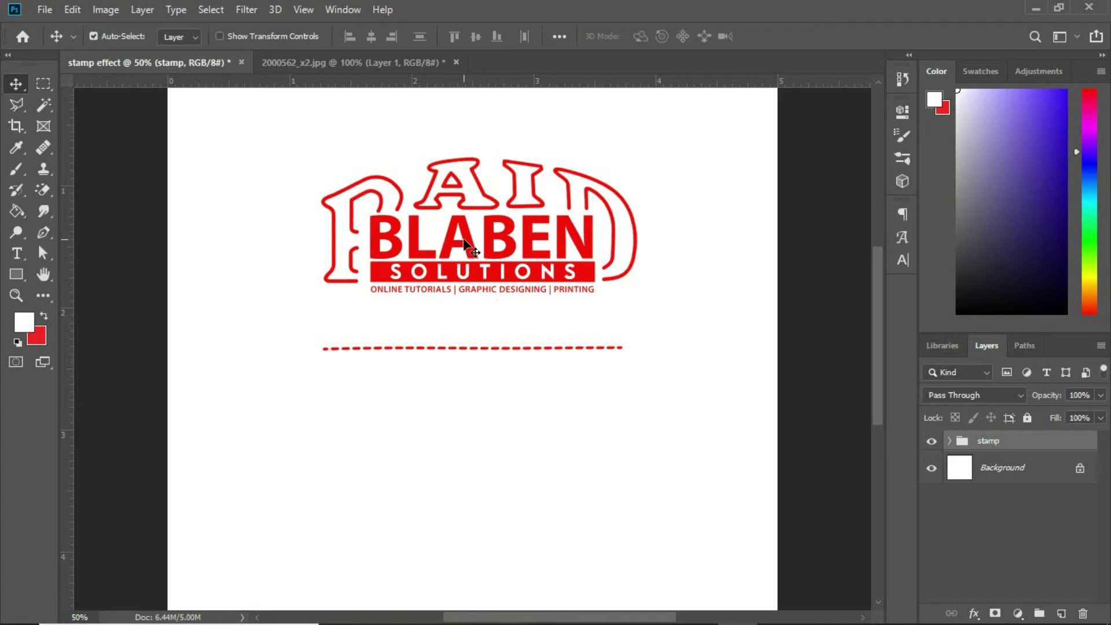
Step: Draw a rectangle around the logo with no fill
click(16, 275)
drag(282, 140, 658, 405)
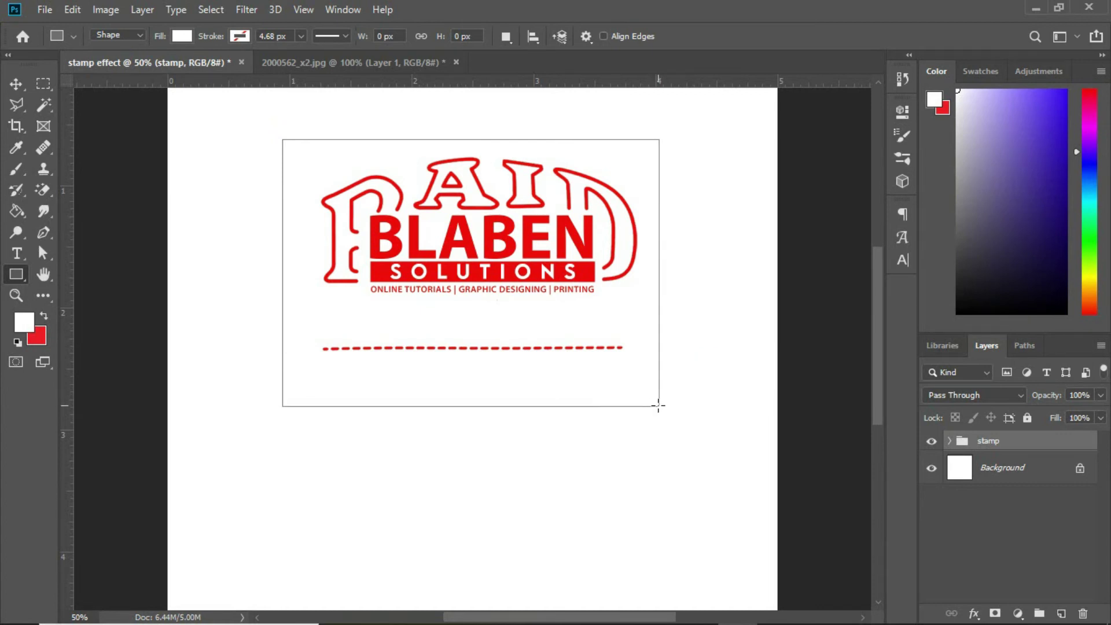
click(724, 210)
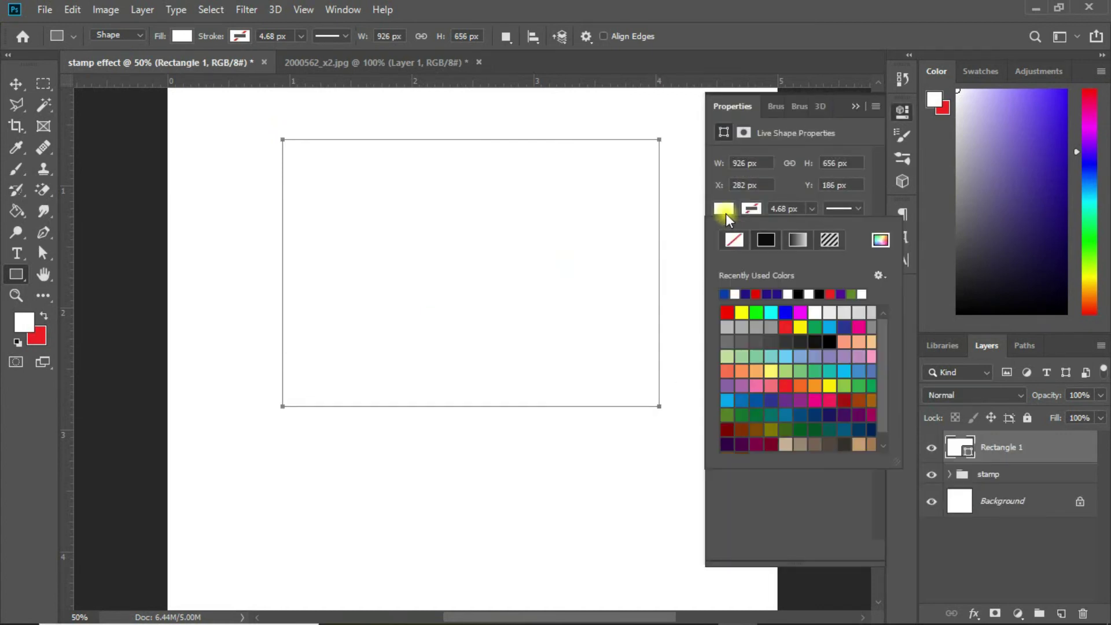
click(732, 242)
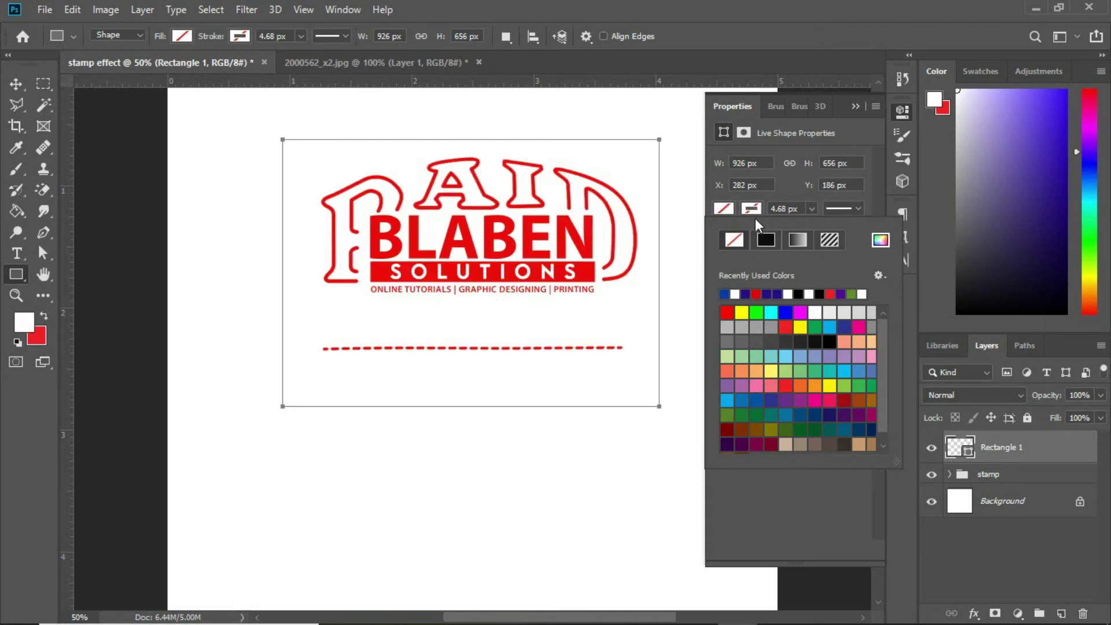
Step: Give the rectangle a 9 px stroke in the logo's sampled red
click(760, 293)
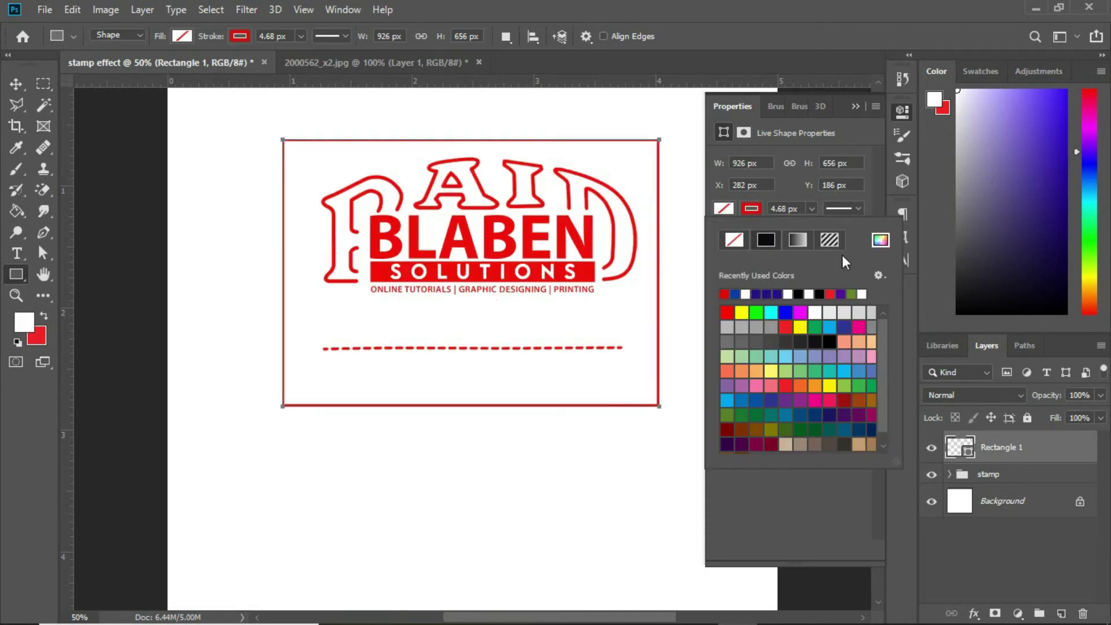
click(880, 241)
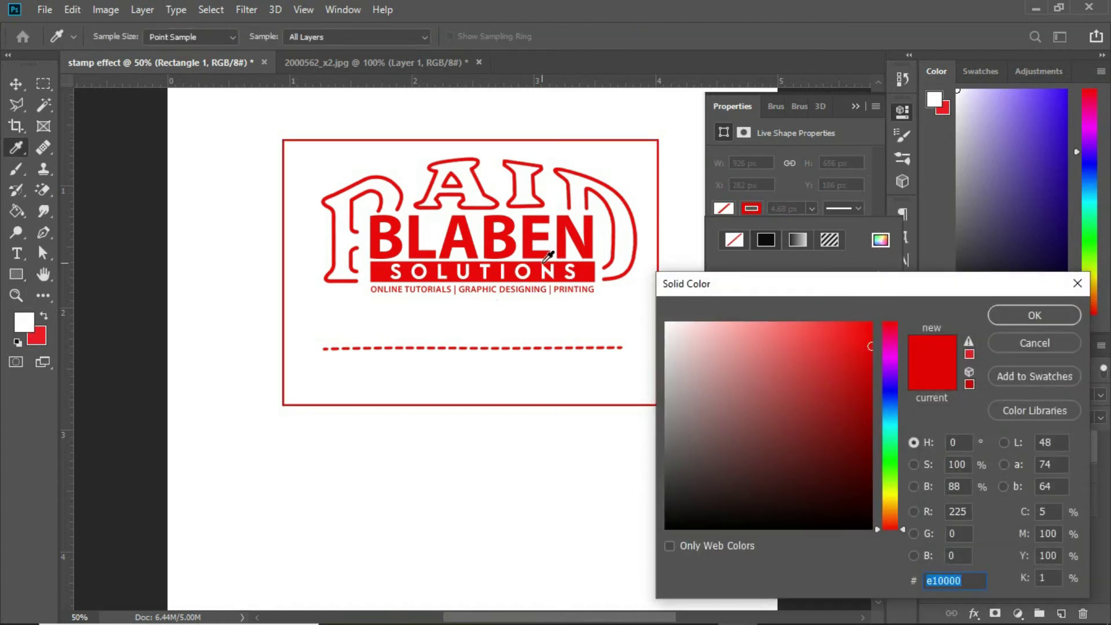
click(494, 243)
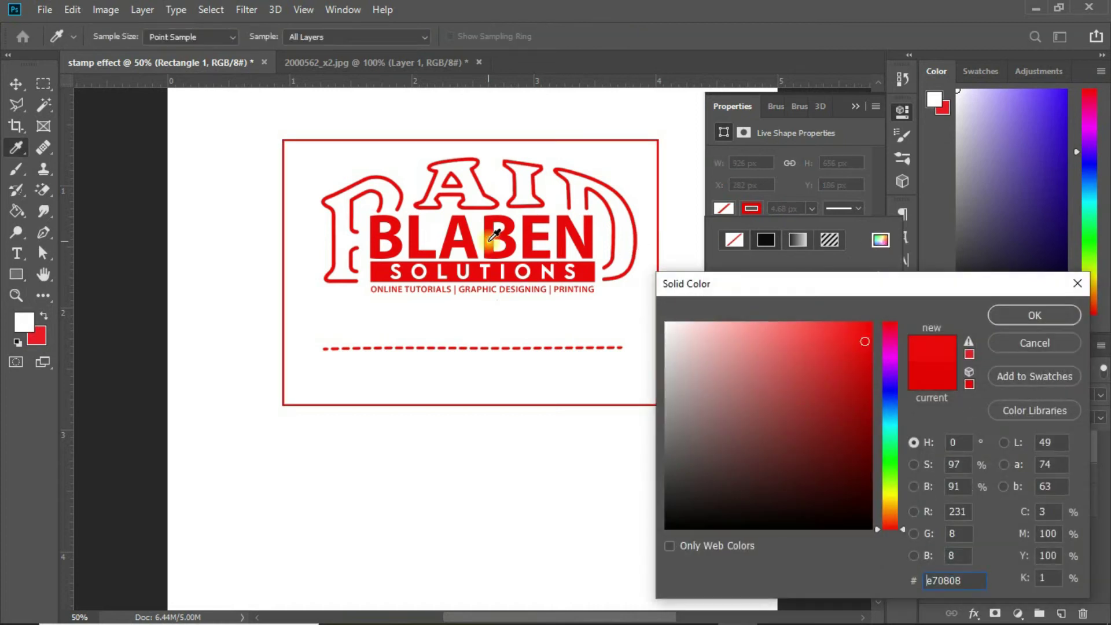
click(1028, 315)
click(752, 210)
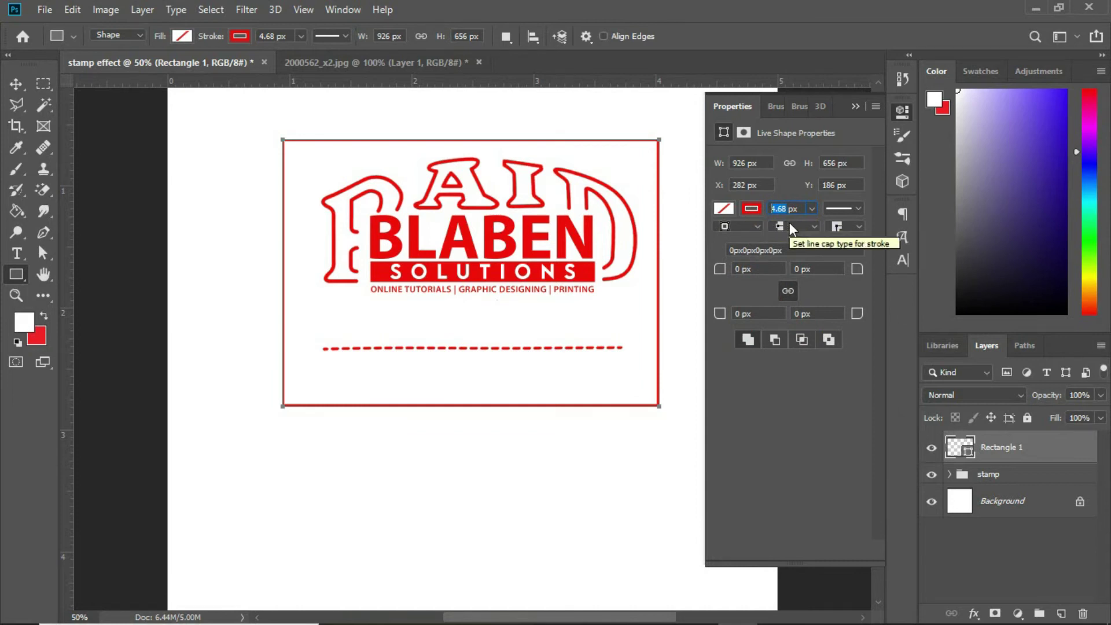
text(9)
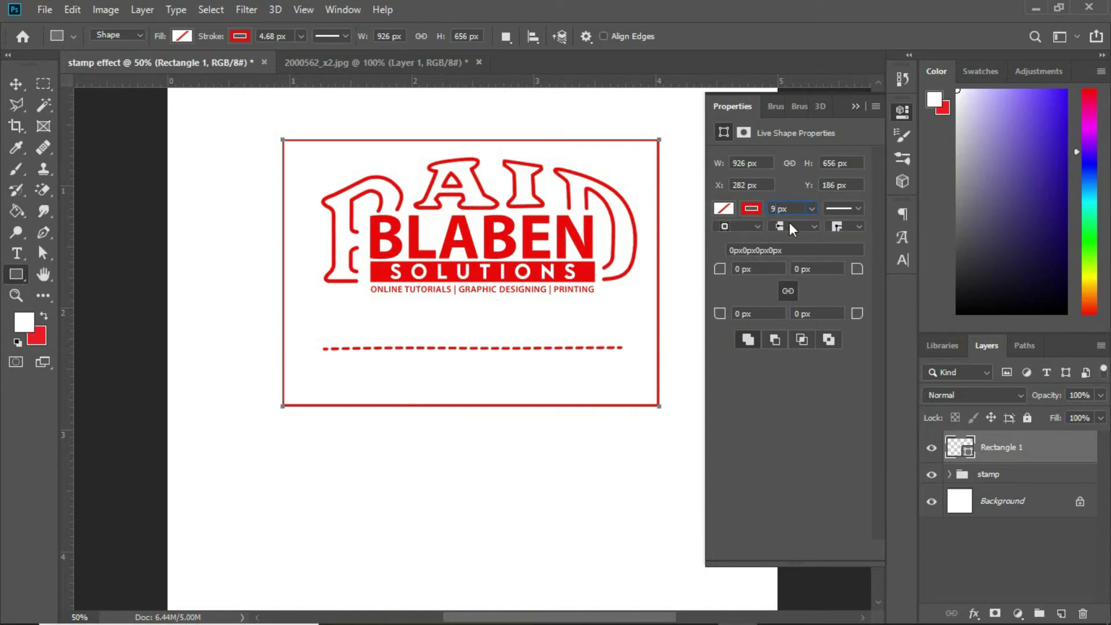
click(756, 209)
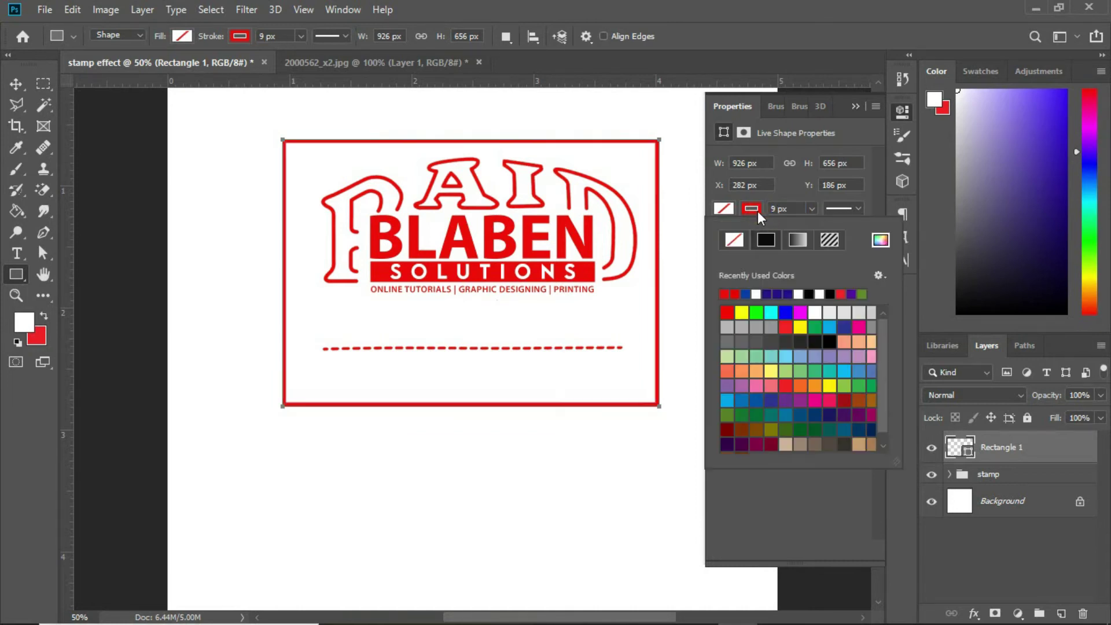
Step: Nudge the frame to centre on the logo and move Rectangle 1 into the stamp group
click(15, 84)
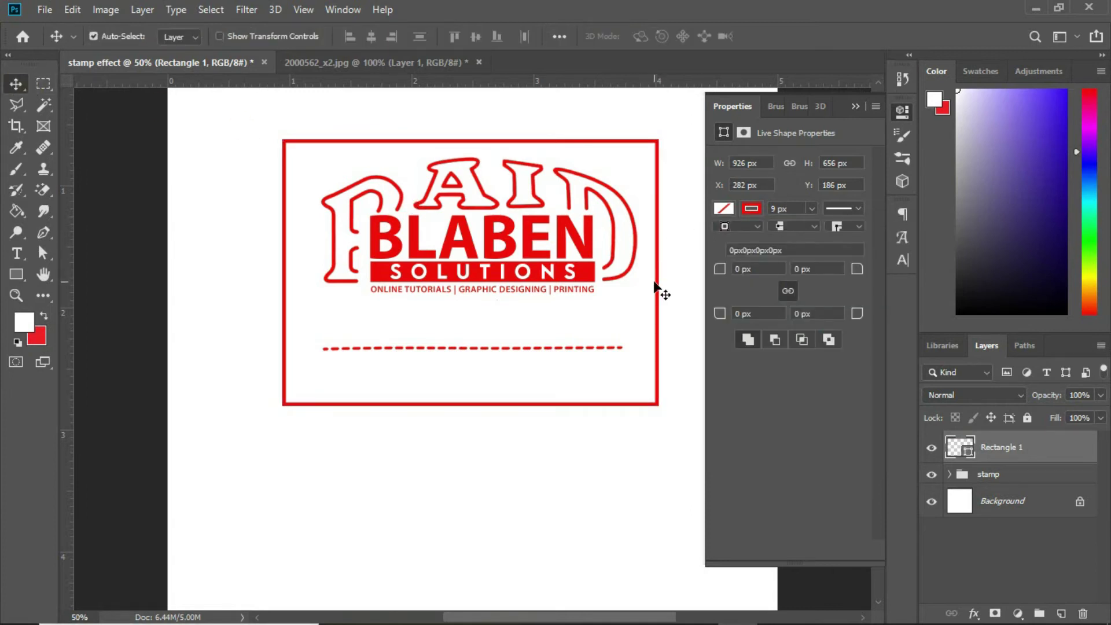
drag(658, 292, 660, 281)
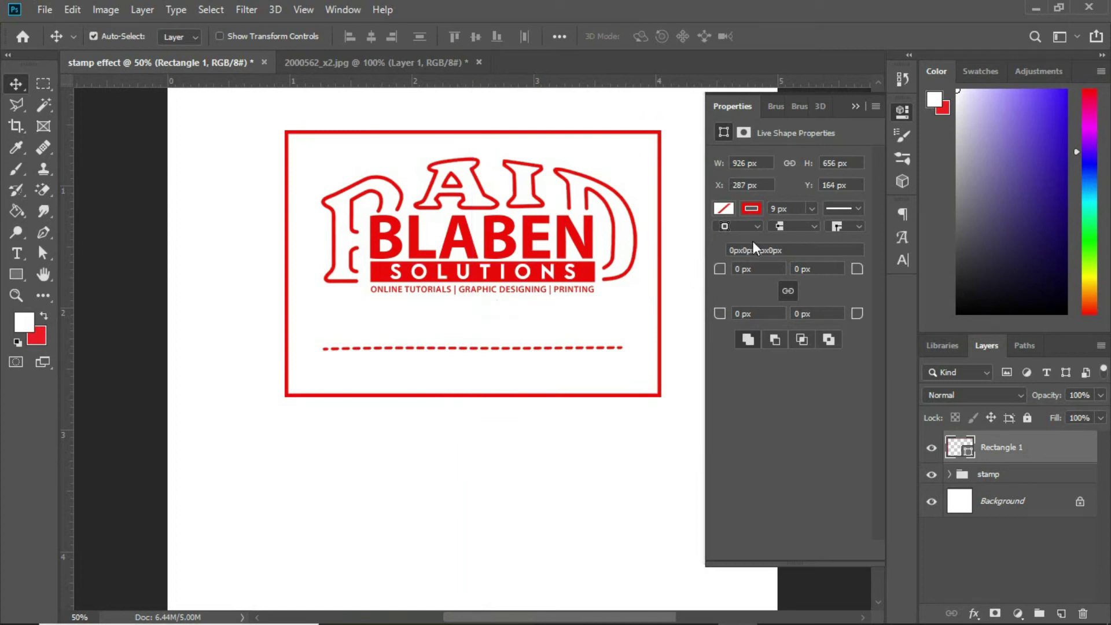
click(854, 106)
drag(1029, 457, 1020, 468)
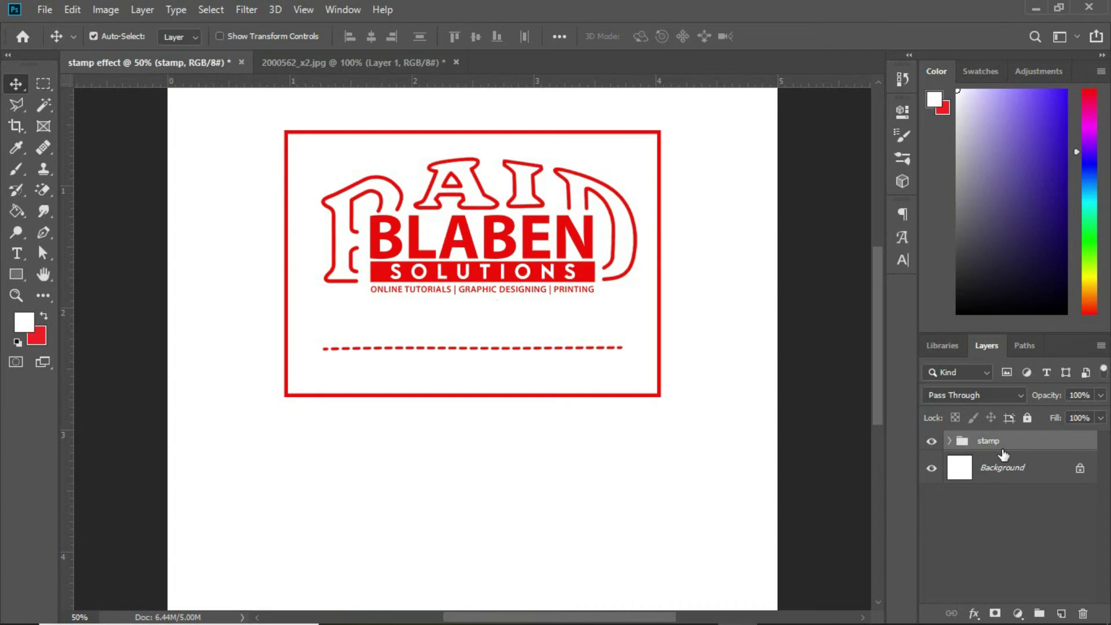
Step: Transform the stamp group down toward the page centre, then duplicate it as stamp copy
key(ctrl+t)
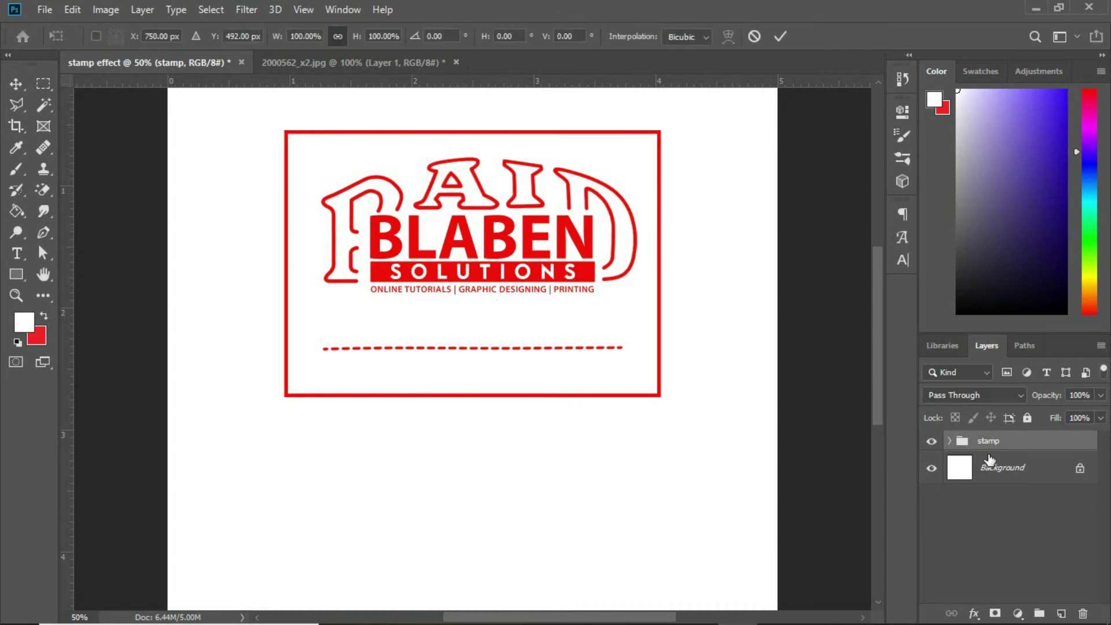
drag(553, 281, 561, 351)
key(Return)
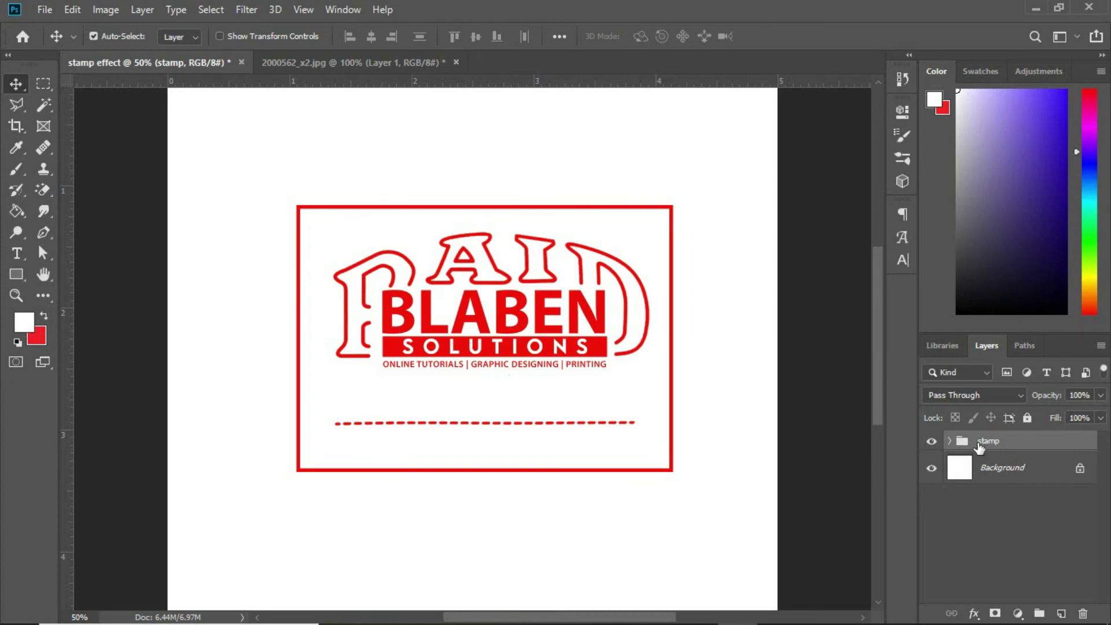
key(ctrl)
key(ctrl+j)
Step: Hide the original stamp, convert stamp copy to a smart object, and nudge it up
click(930, 462)
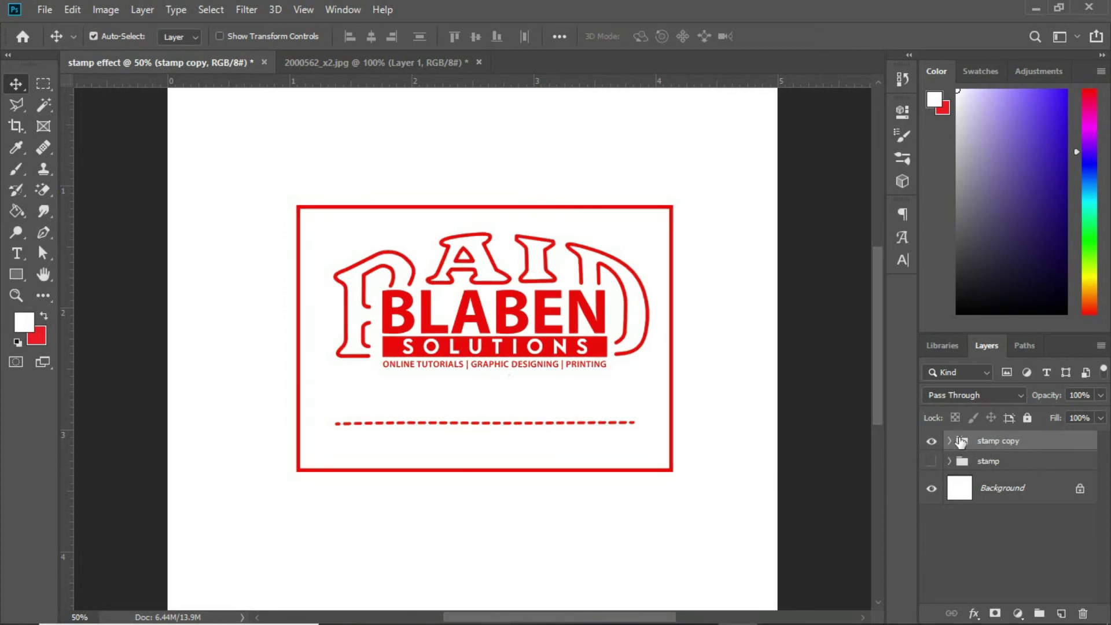
click(991, 443)
right_click(991, 442)
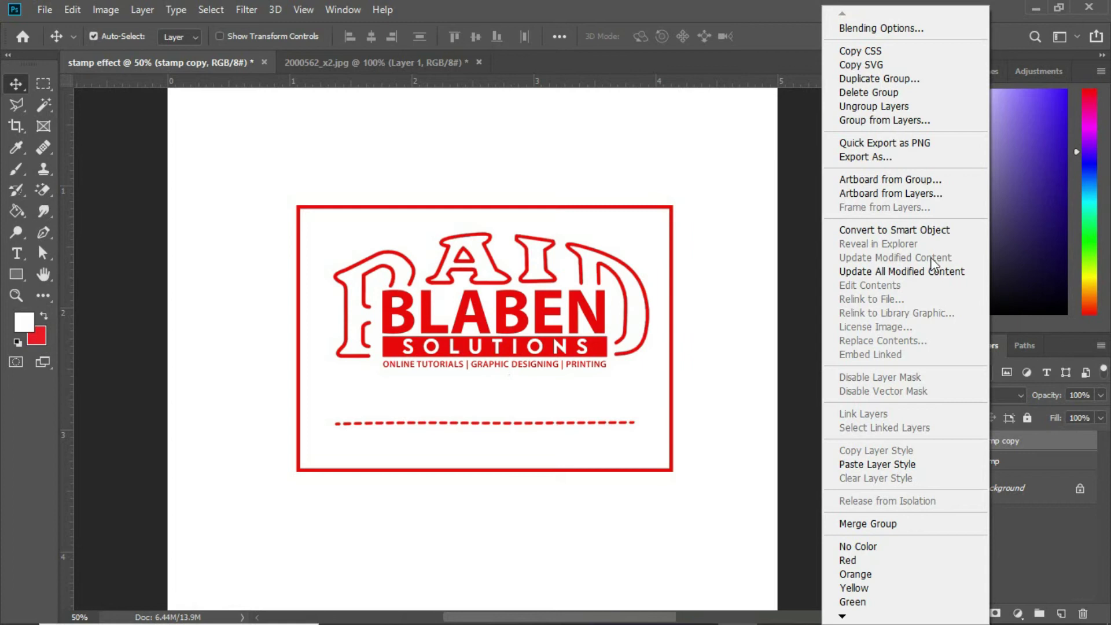
click(900, 229)
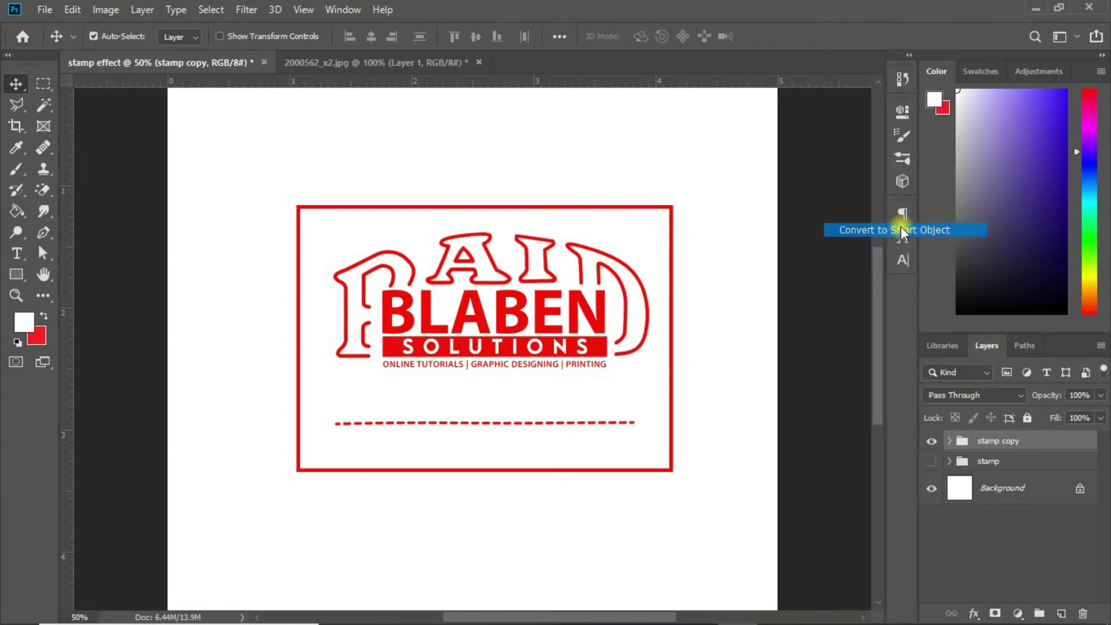
click(932, 448)
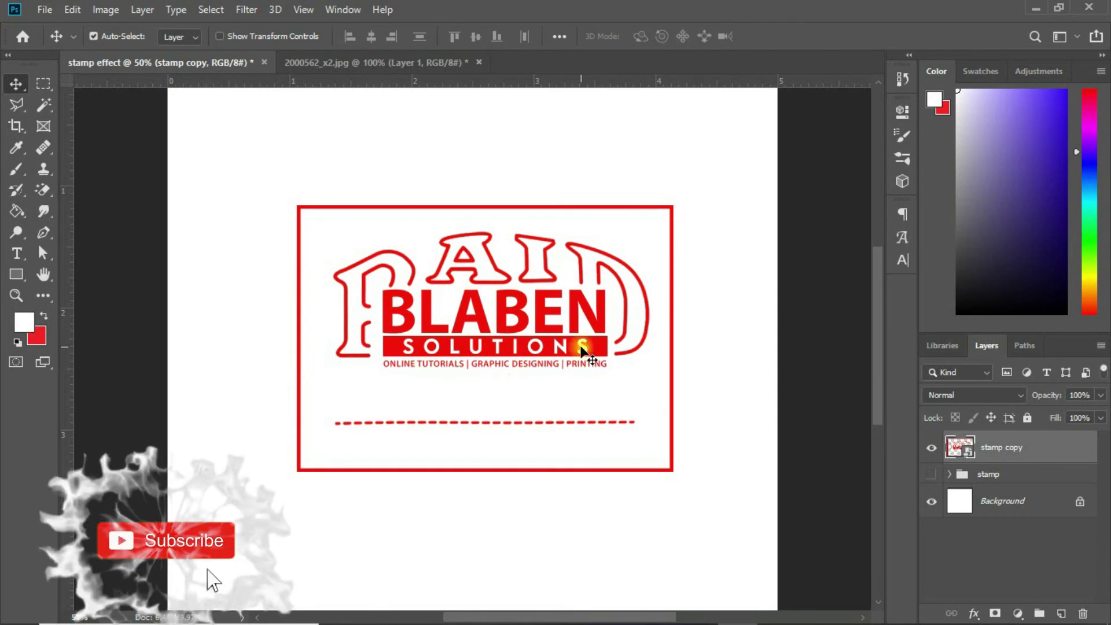
drag(585, 305, 588, 278)
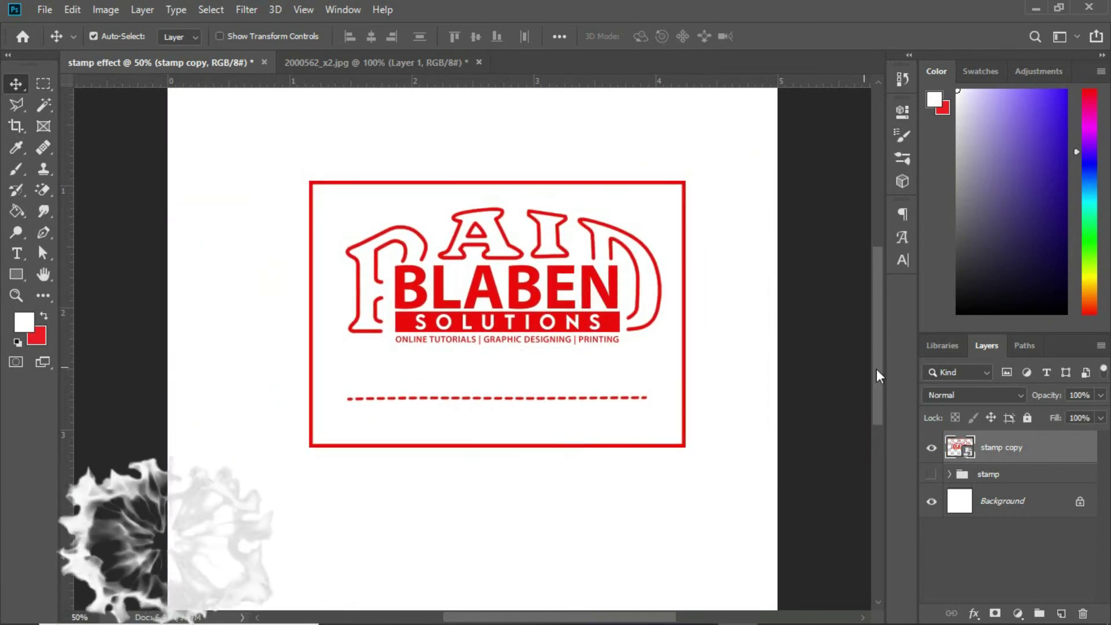
Step: Add a white layer mask to stamp copy and pick a 900 px Kyle's Spatter brush
click(995, 613)
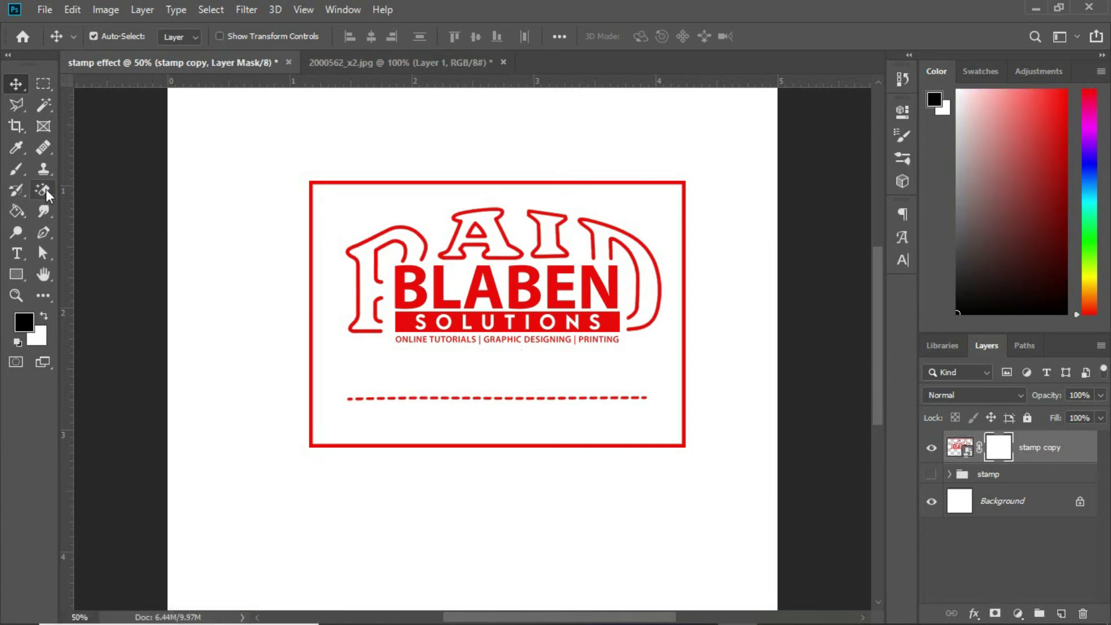
click(16, 167)
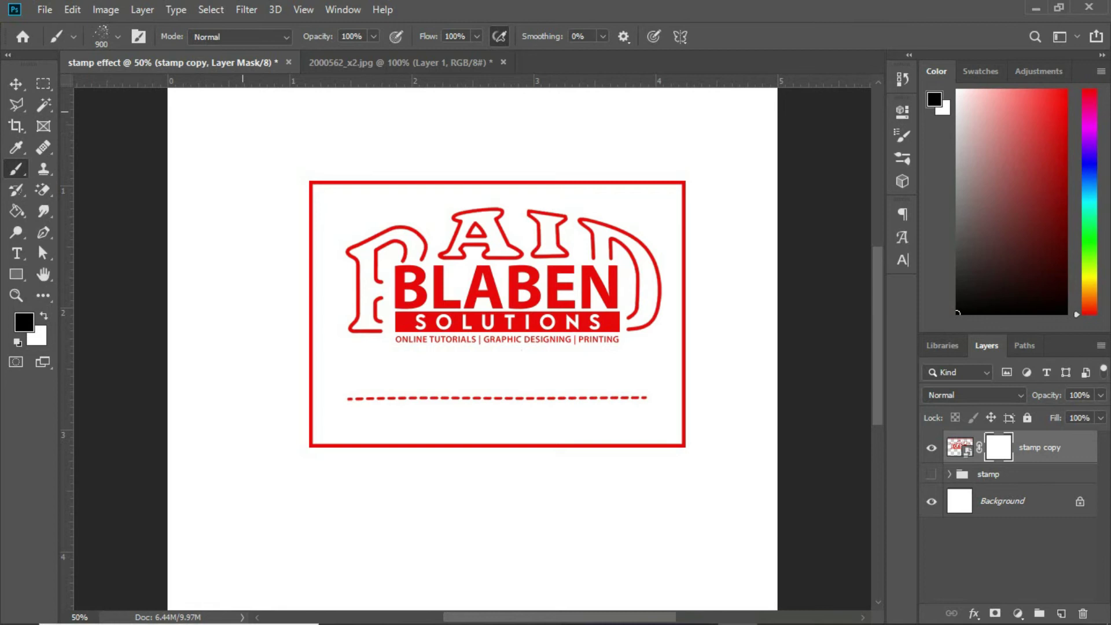
click(902, 157)
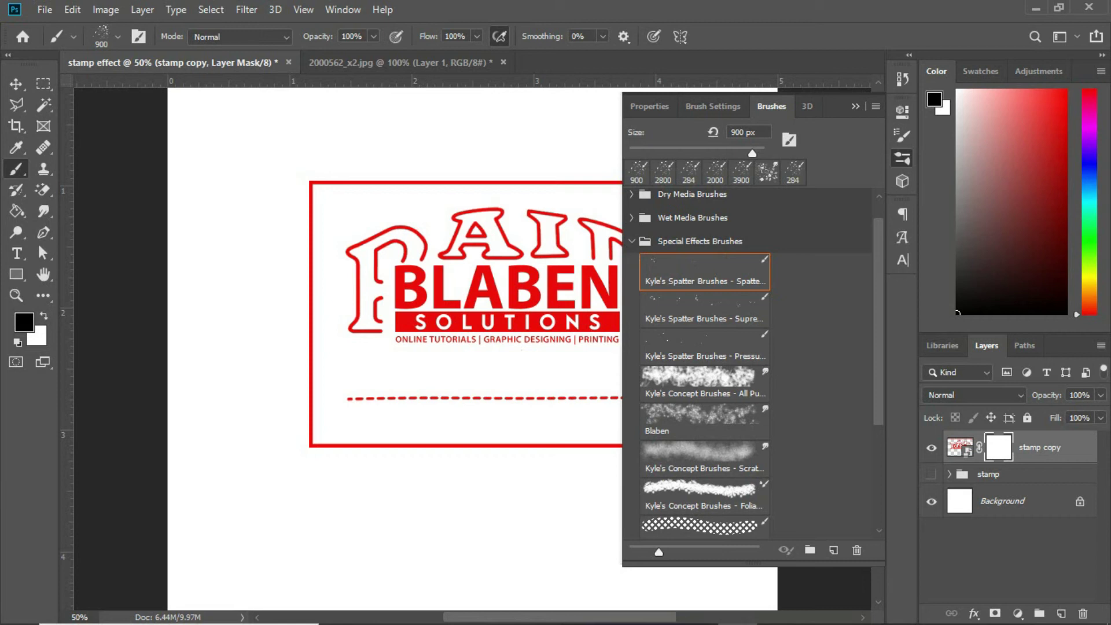
drag(752, 153, 736, 153)
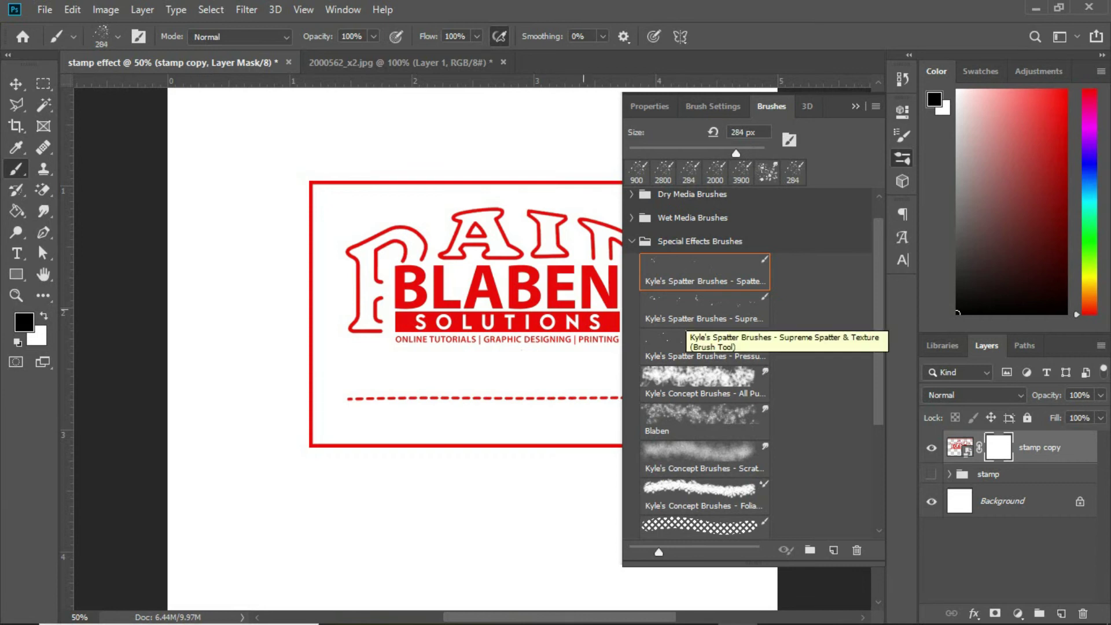
drag(735, 154, 752, 153)
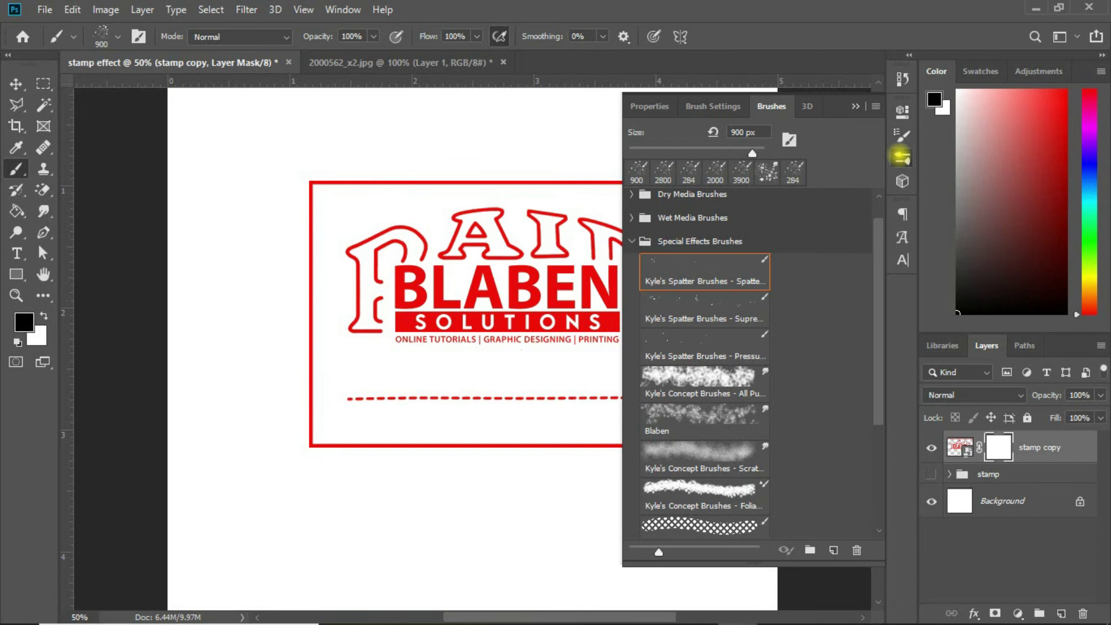
click(901, 156)
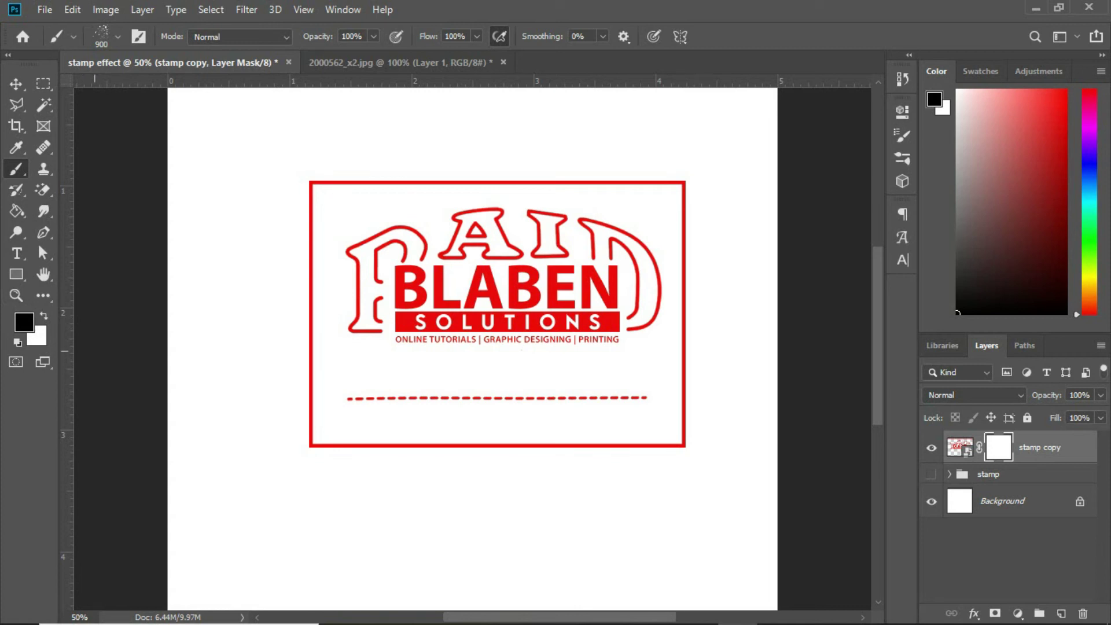
Step: Paint black spatter on the stamp copy's mask over the logo and borders
key(x)
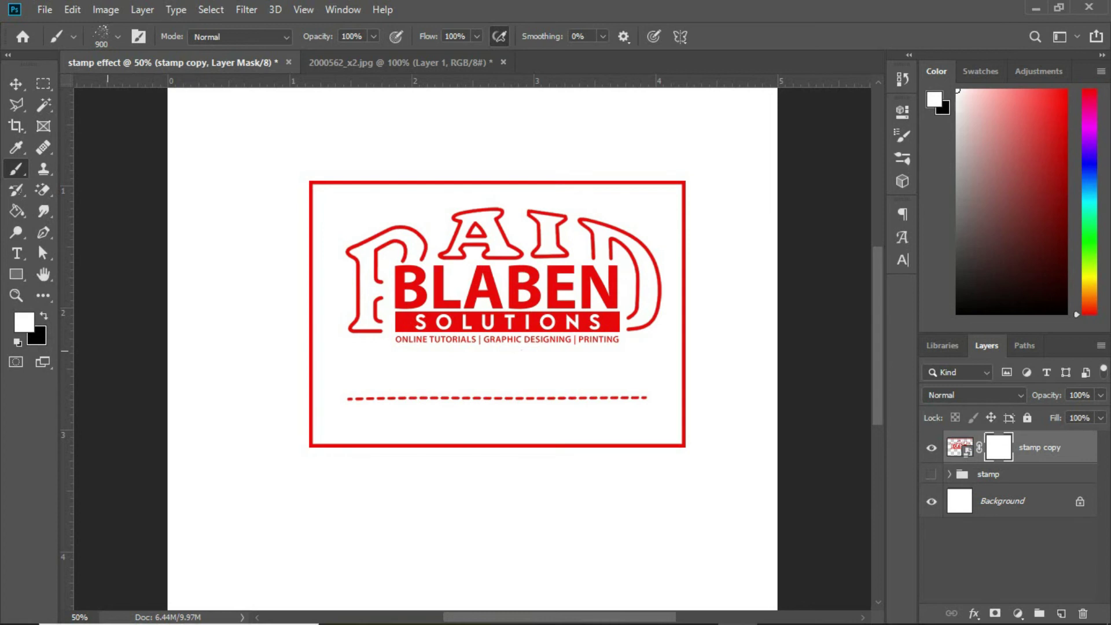
key(x)
key(x)
key(x)
key(x)
key(x)
key(x)
key(x)
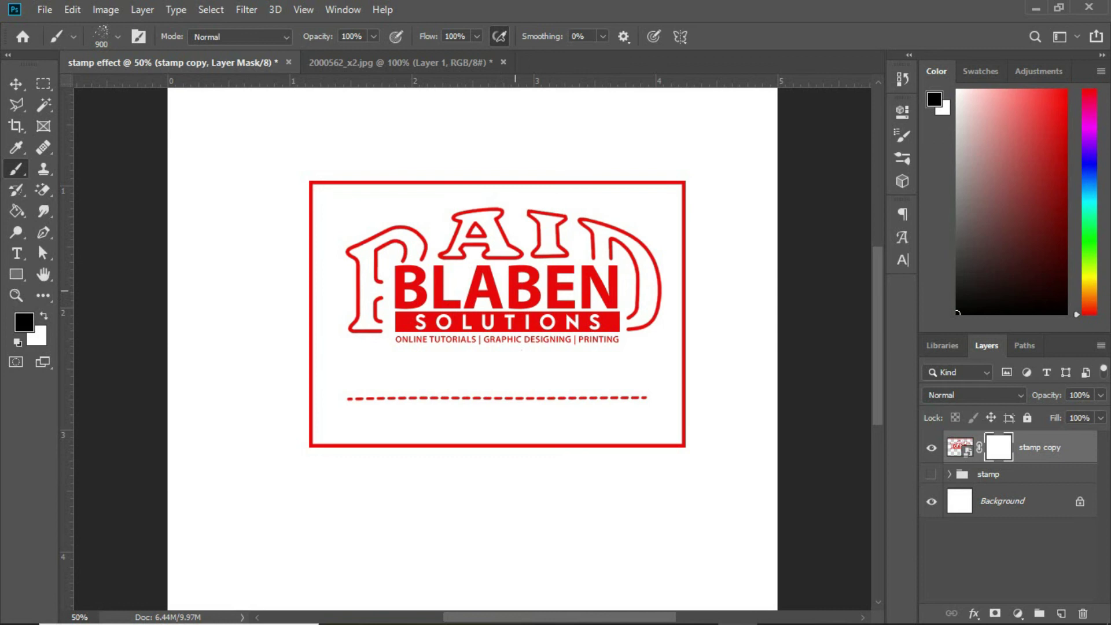
drag(554, 262, 478, 296)
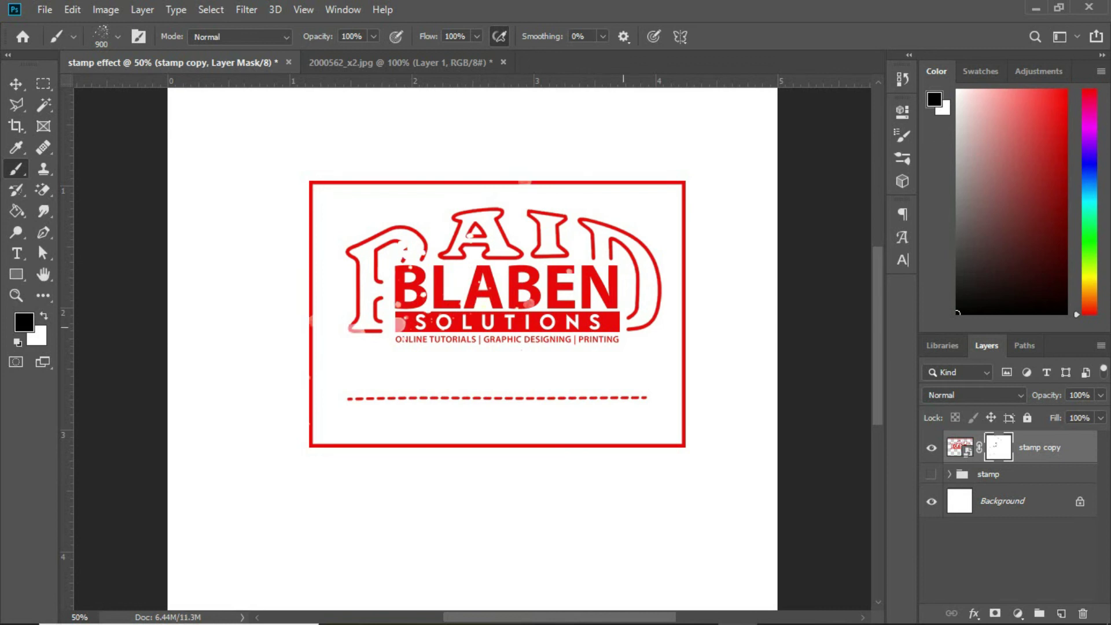
click(611, 315)
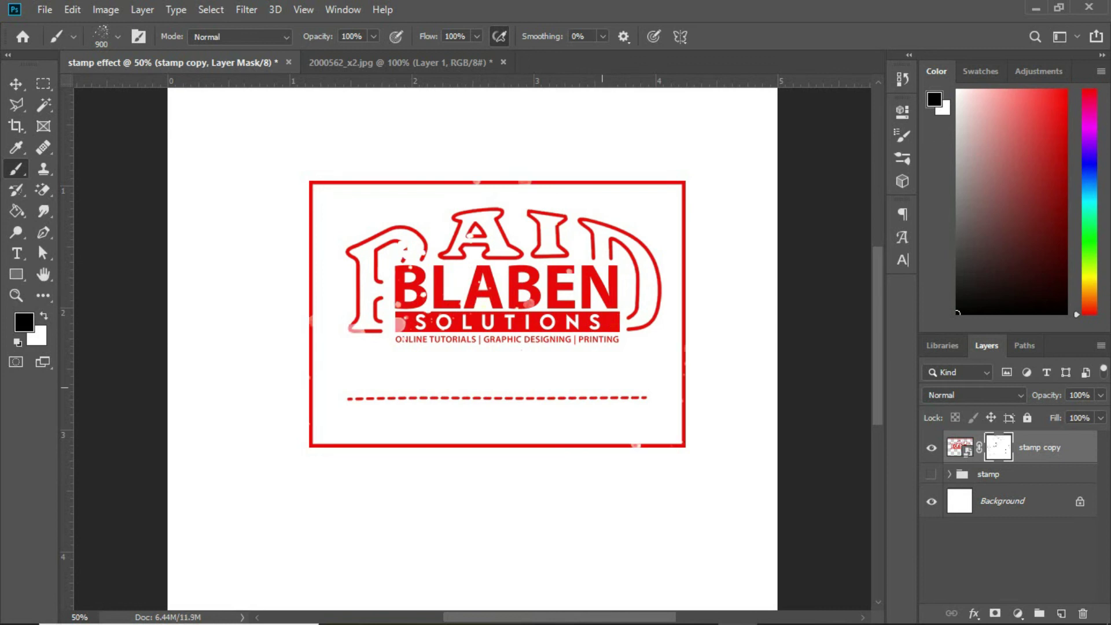